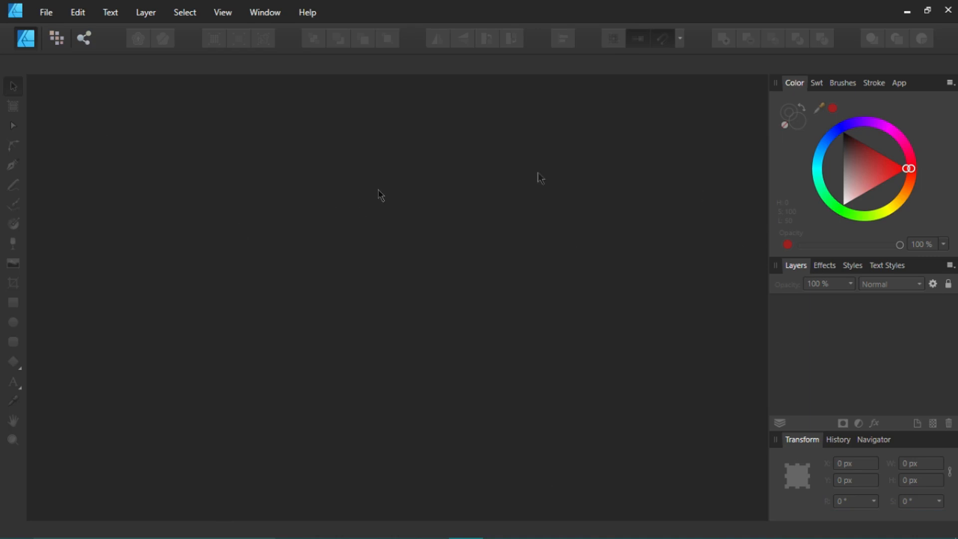
drag(136, 241, 240, 213)
drag(612, 299, 549, 317)
scroll(444, 286, up, 5)
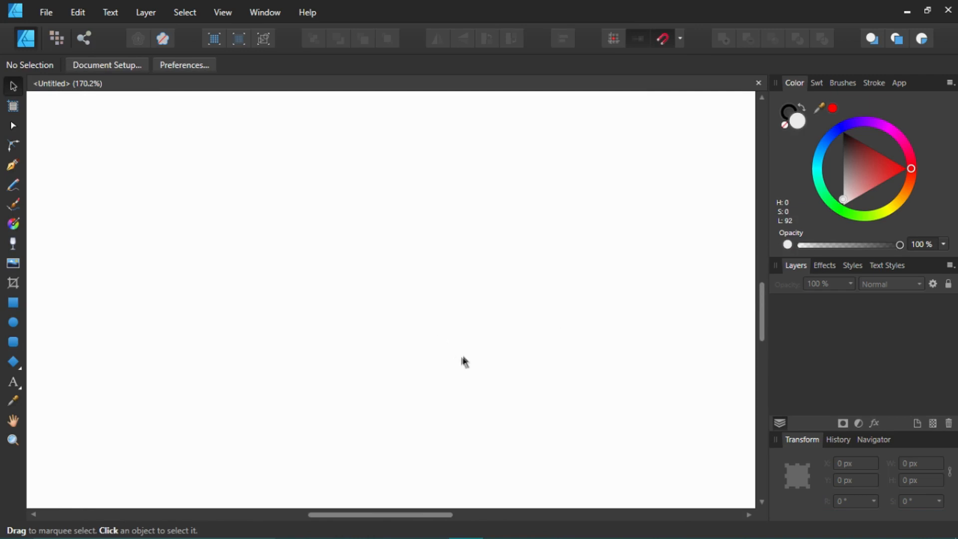
drag(473, 365, 467, 334)
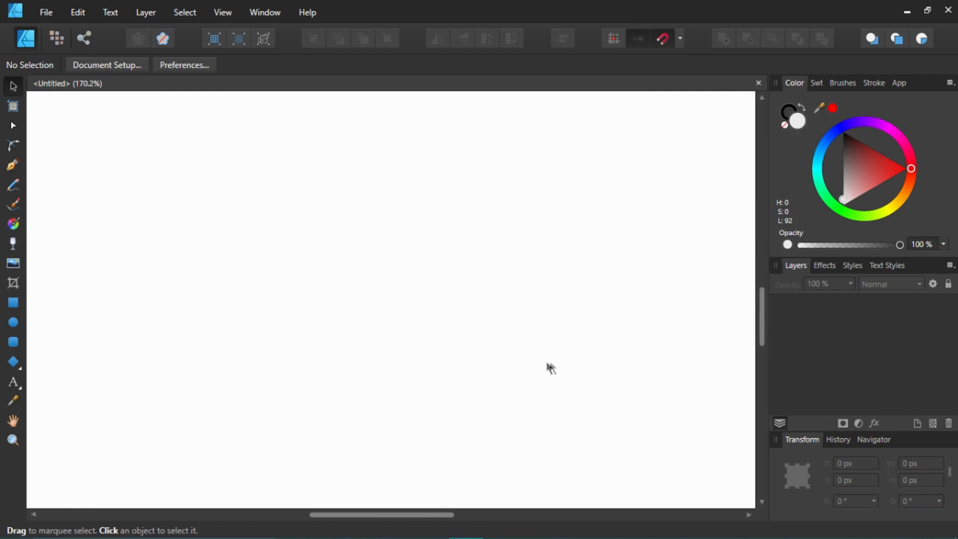
Draw a regular diamond about 150 px wide and high with the Diamond tool.
click(12, 363)
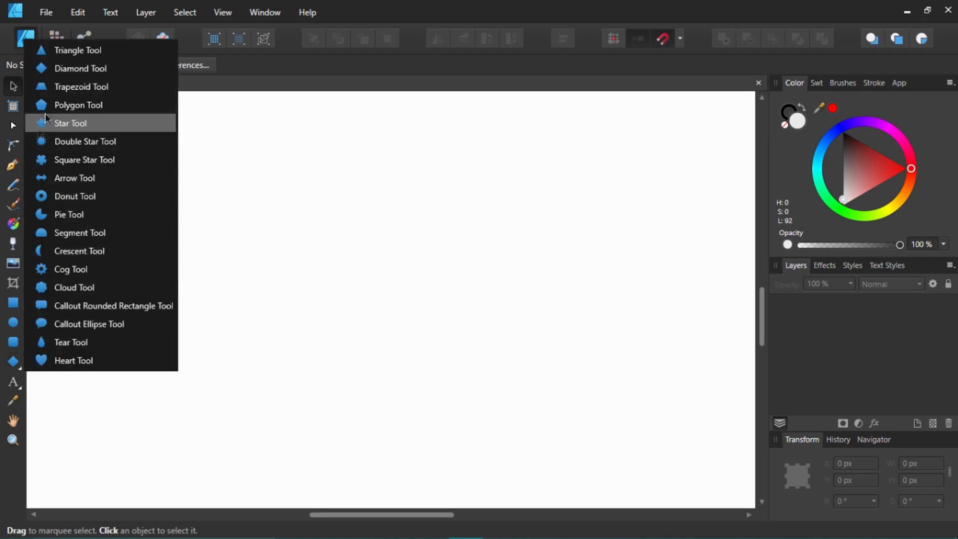
click(57, 75)
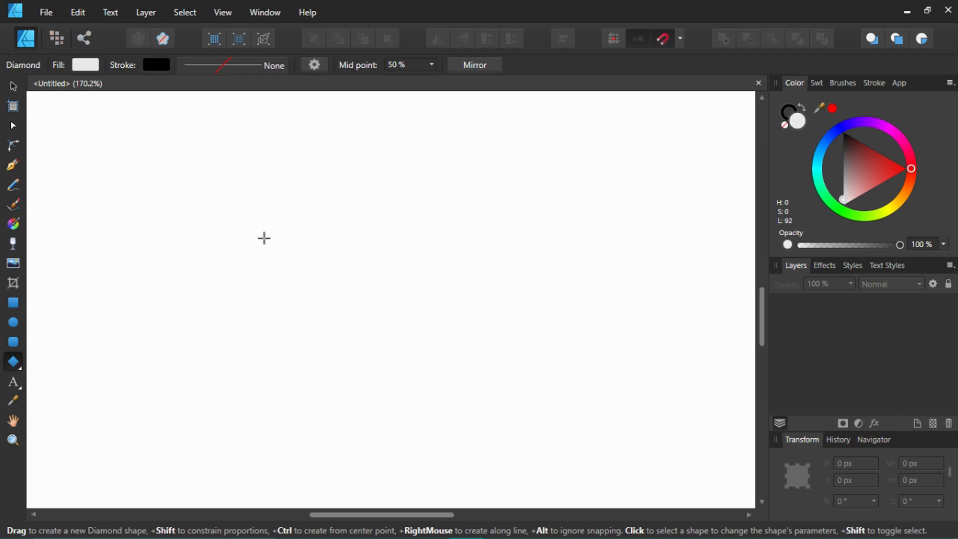
drag(264, 237, 332, 311)
key(v)
drag(250, 244, 270, 304)
click(339, 314)
click(294, 312)
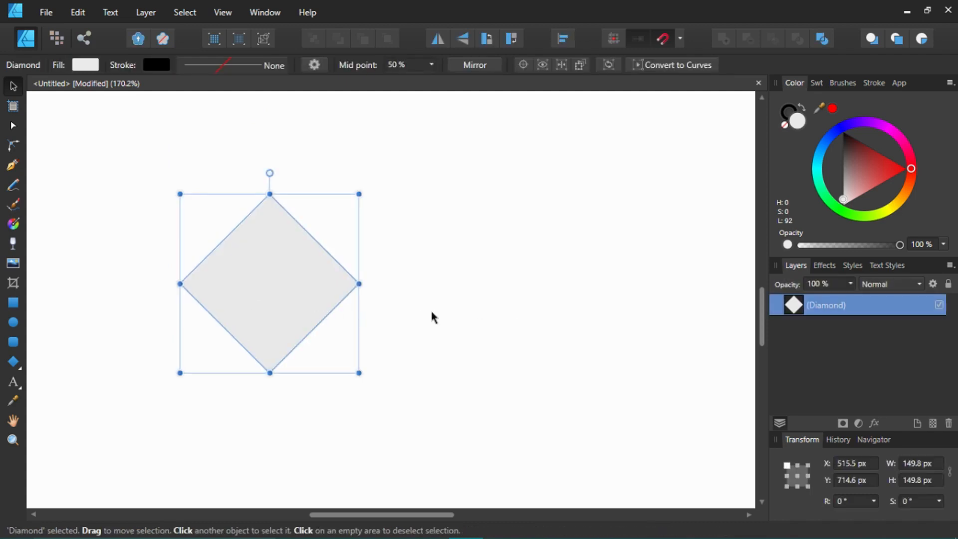
Duplicate the diamond horizontally so the side tips touch, and fill both diamonds with red.
drag(270, 278, 449, 278)
shift+click(257, 267)
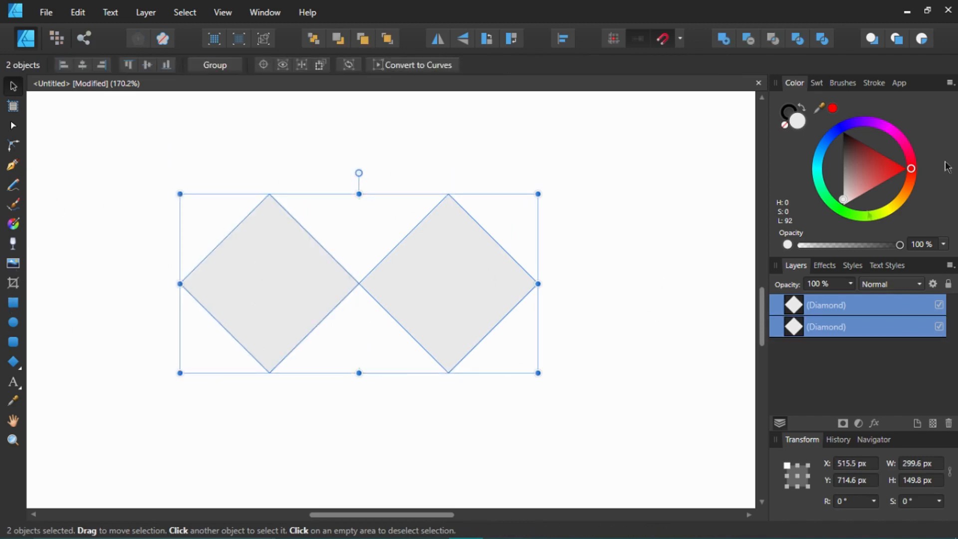
click(893, 174)
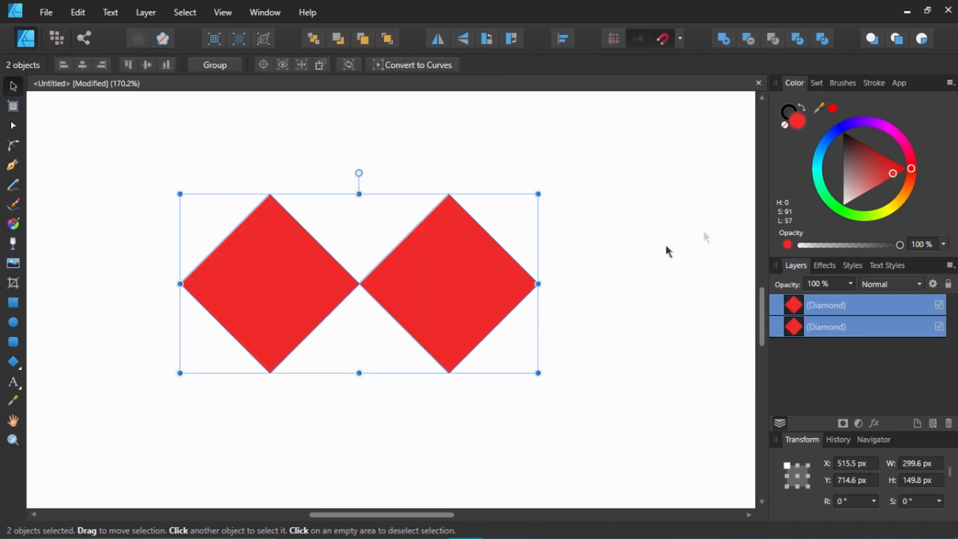
click(642, 249)
Try to intersect the two red diamonds and undo the operation.
click(428, 299)
shift+click(305, 277)
click(771, 40)
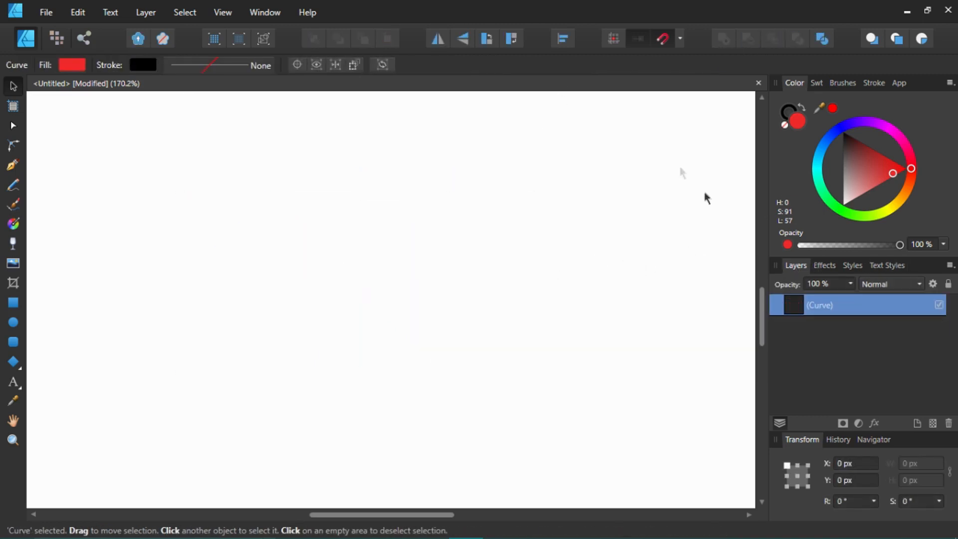
key(ctrl+0)
key(ctrl+z)
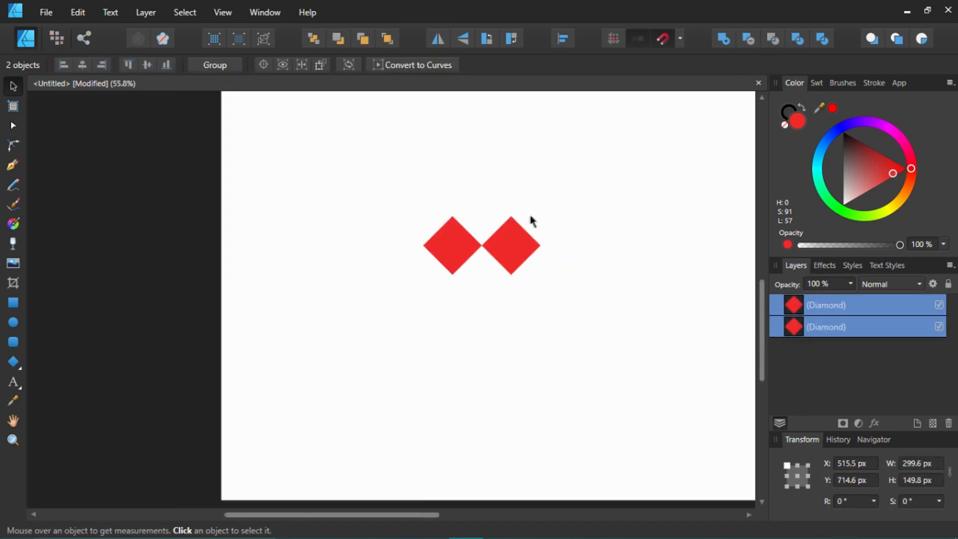
Merge the two diamonds into a single shape with the boolean Add operation.
scroll(529, 219, up, 5)
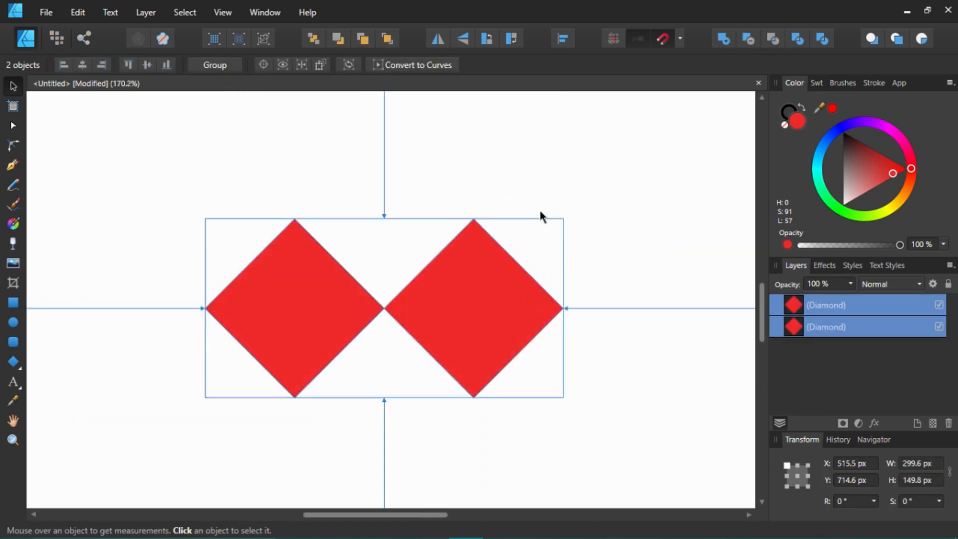
click(724, 39)
click(643, 219)
click(474, 256)
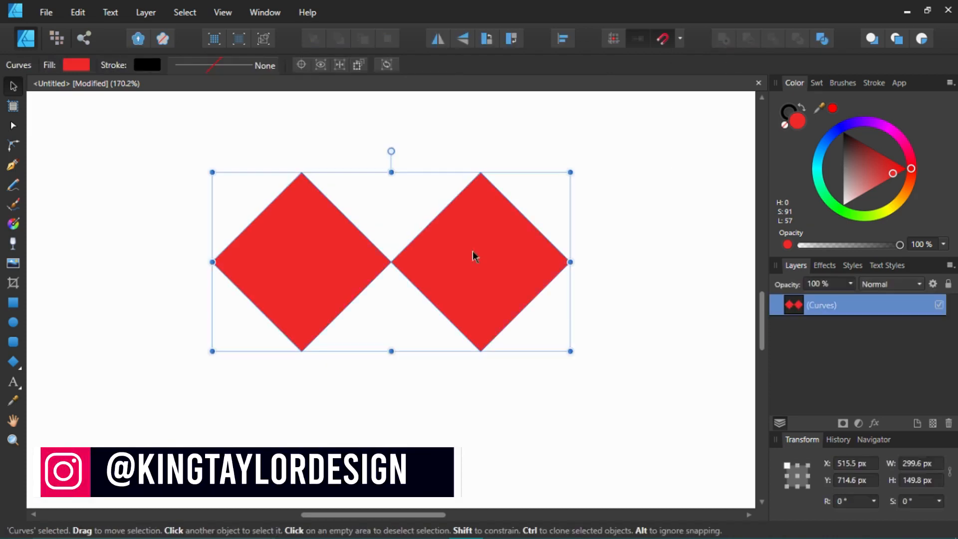
Round the six outer corners of the merged shape to a radius of about 106 px, leaving the shared centre node sharp.
key(a)
drag(655, 138, 466, 388)
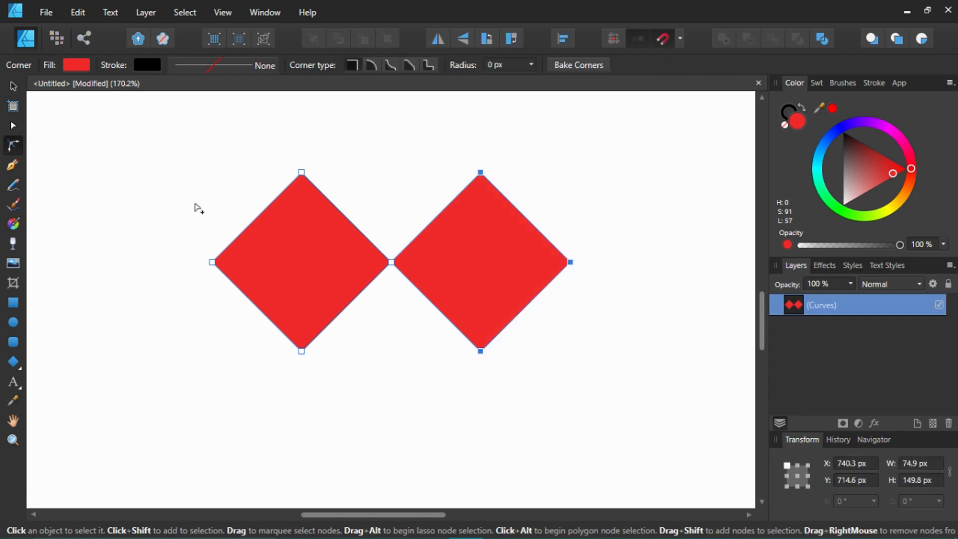
drag(150, 156, 347, 407)
click(371, 65)
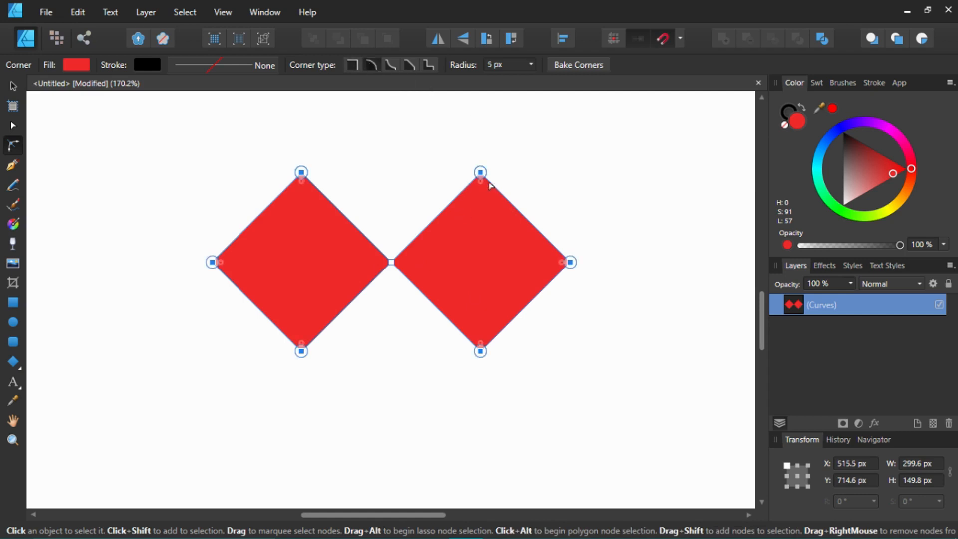
drag(489, 186, 483, 442)
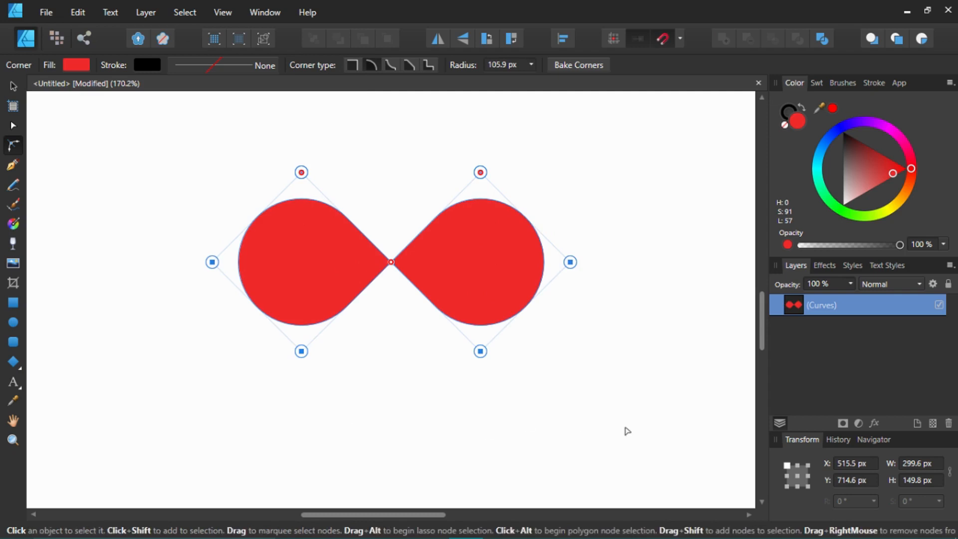
key(v)
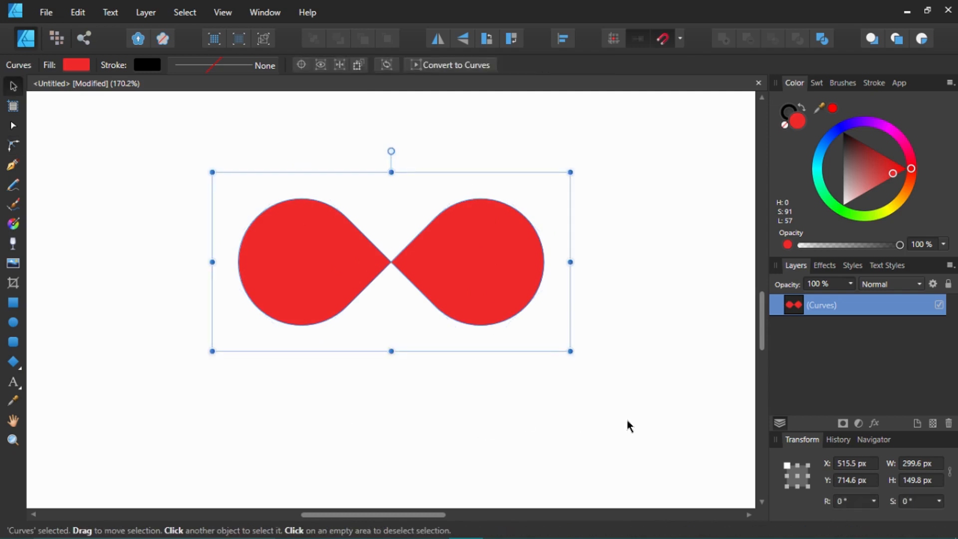
click(627, 414)
Move the rounded red shape slightly up and to the right on the page.
scroll(513, 357, down, 5)
scroll(516, 329, up, 7)
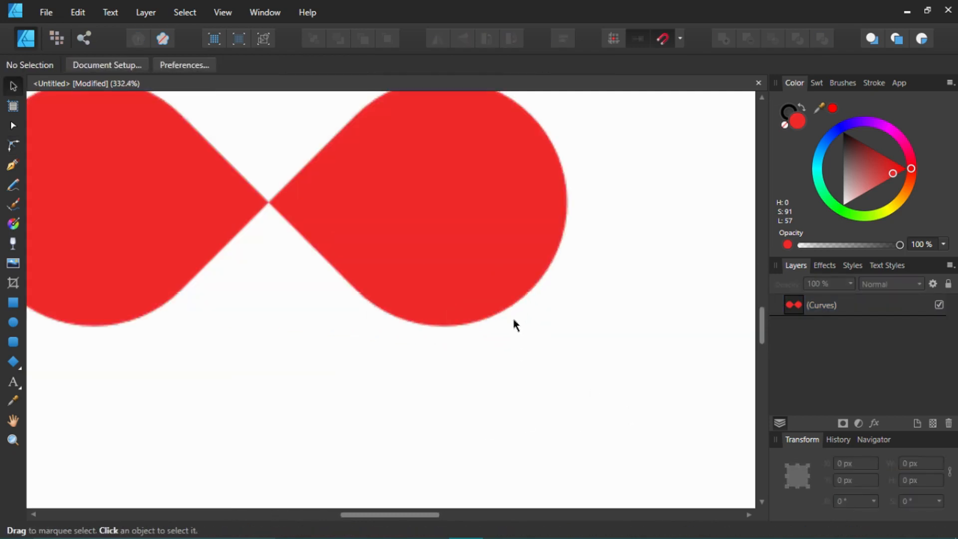
scroll(516, 351, down, 2)
click(483, 321)
drag(465, 309, 495, 283)
click(598, 399)
Give the red shape a solid black stroke 3.5 pt wide.
click(538, 307)
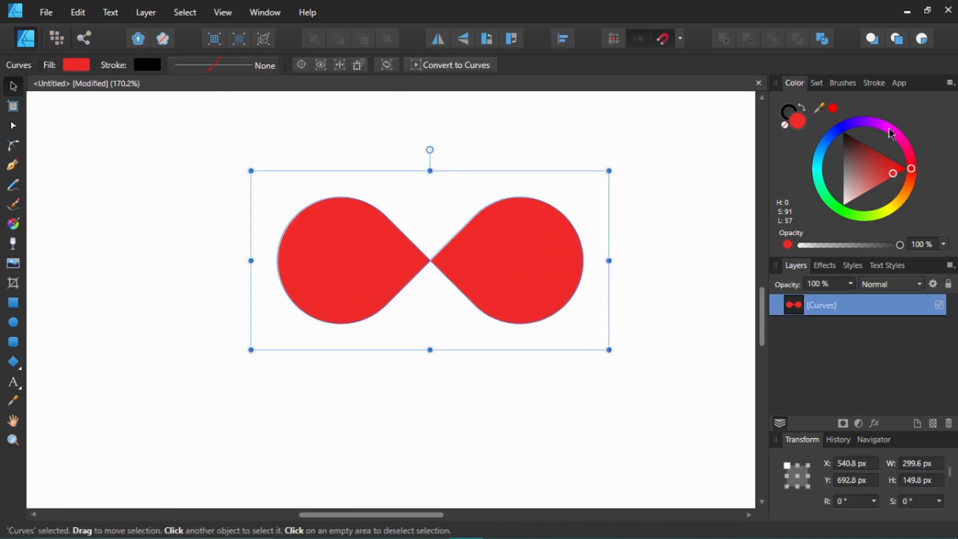
click(885, 82)
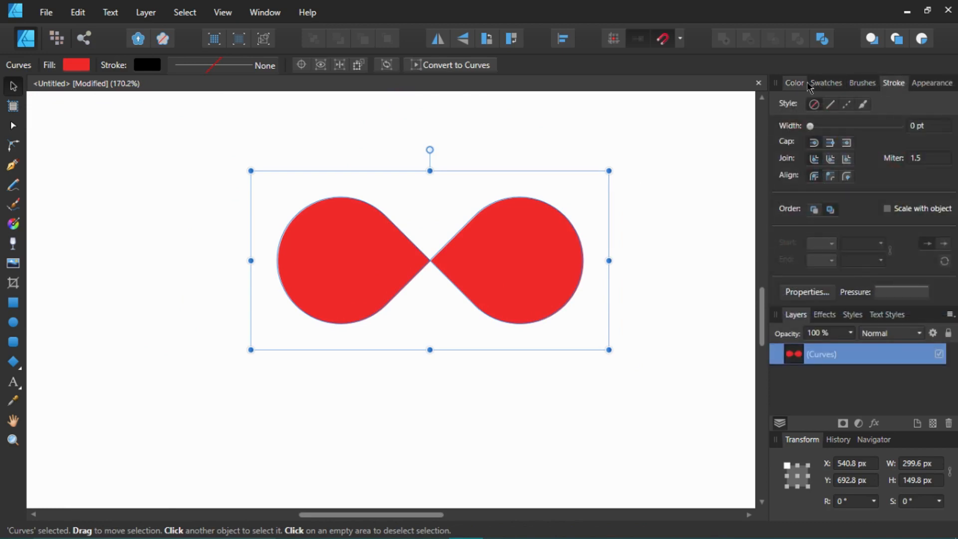
click(792, 84)
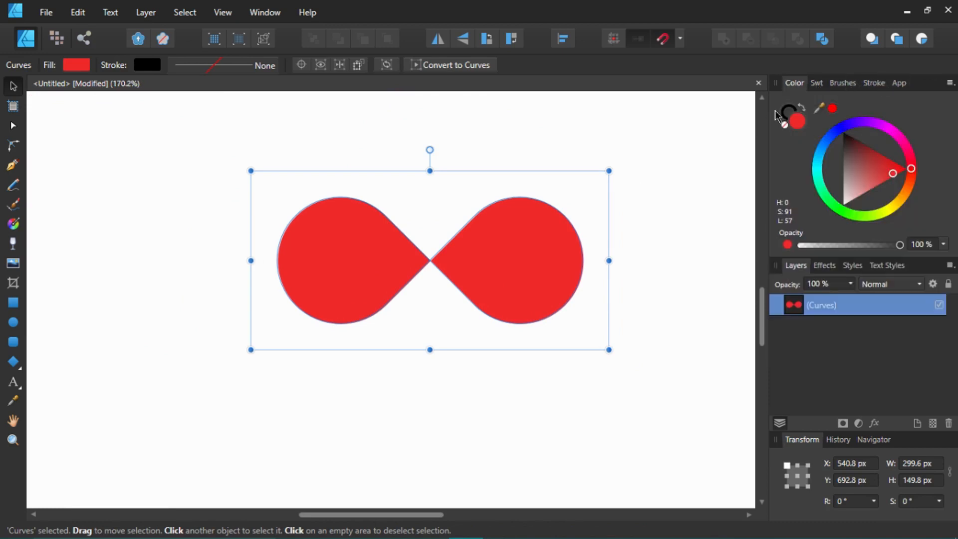
click(874, 83)
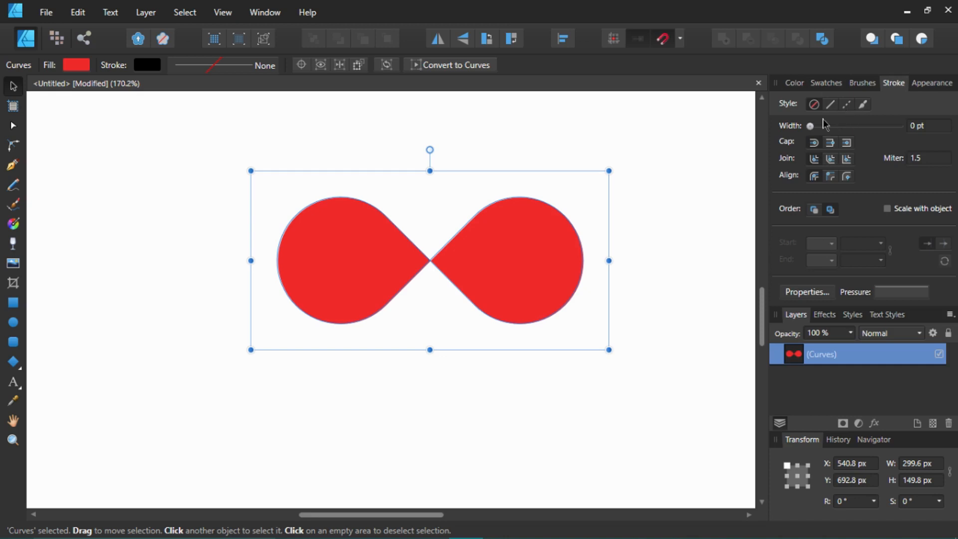
click(810, 126)
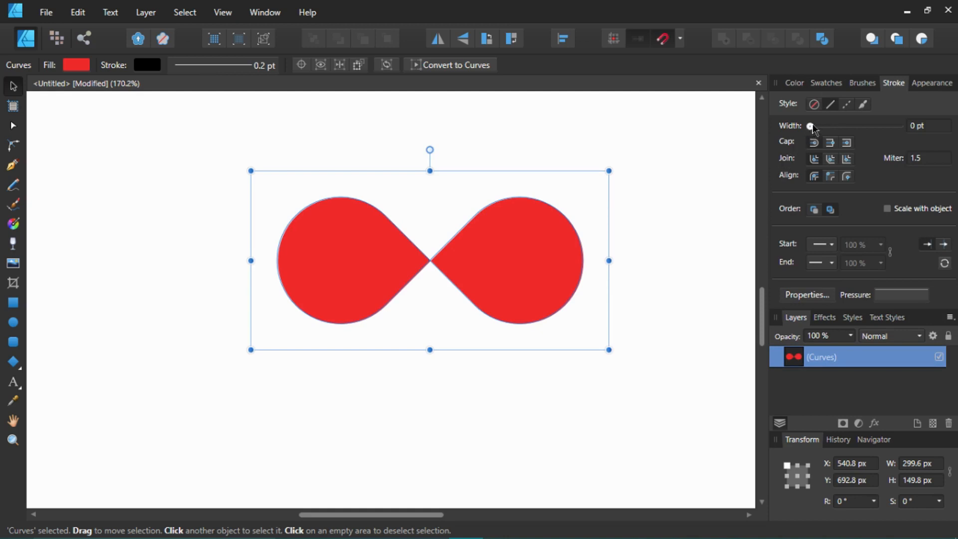
mouse_move(809, 127)
mouse_down()
mouse_move(845, 127)
mouse_move(837, 131)
mouse_up()
click(923, 126)
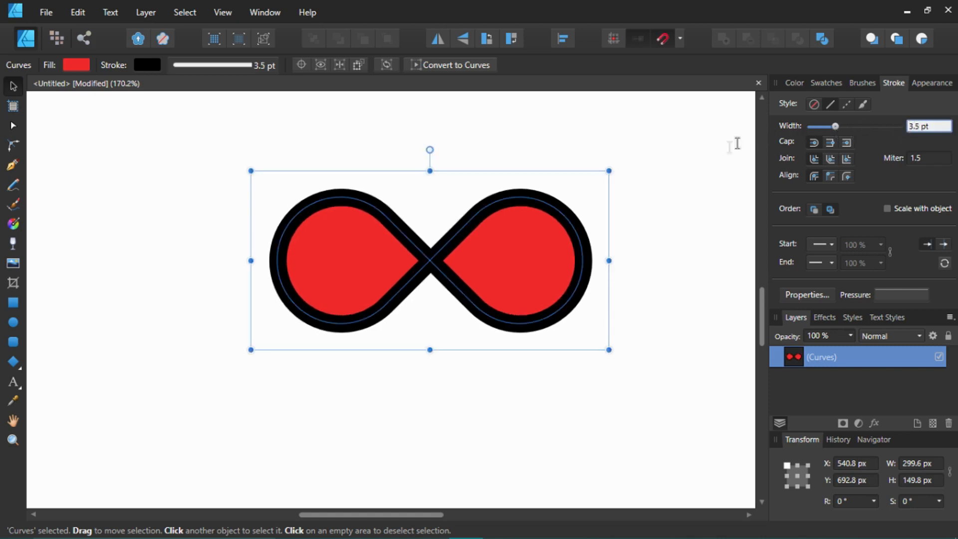
Nudge the shape slightly upward and remove its red fill, keeping only the black stroke.
click(697, 216)
click(485, 280)
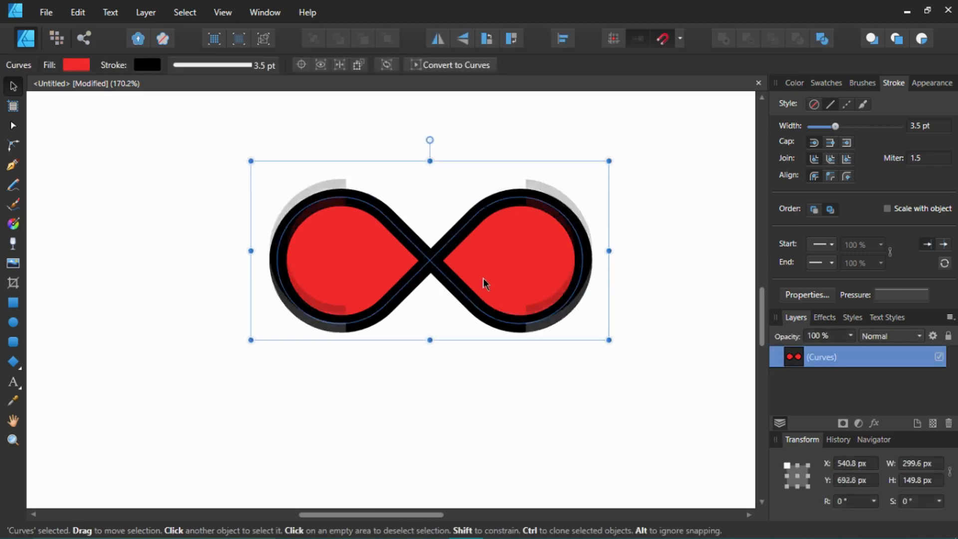
click(794, 84)
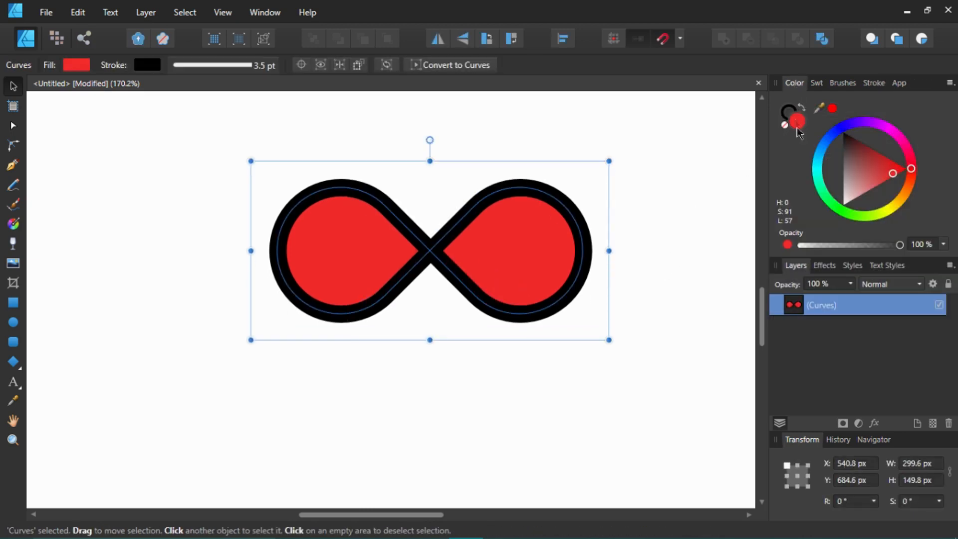
click(783, 125)
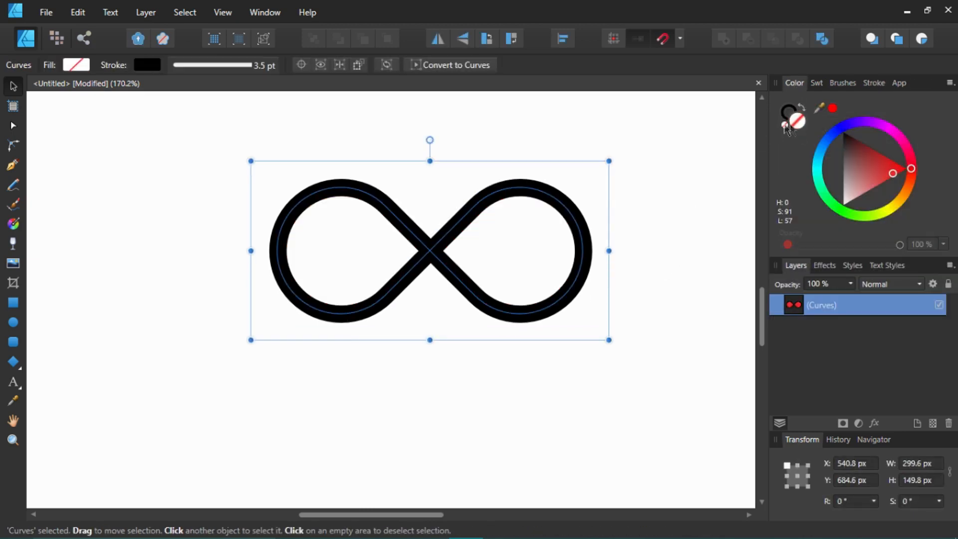
click(874, 82)
click(574, 136)
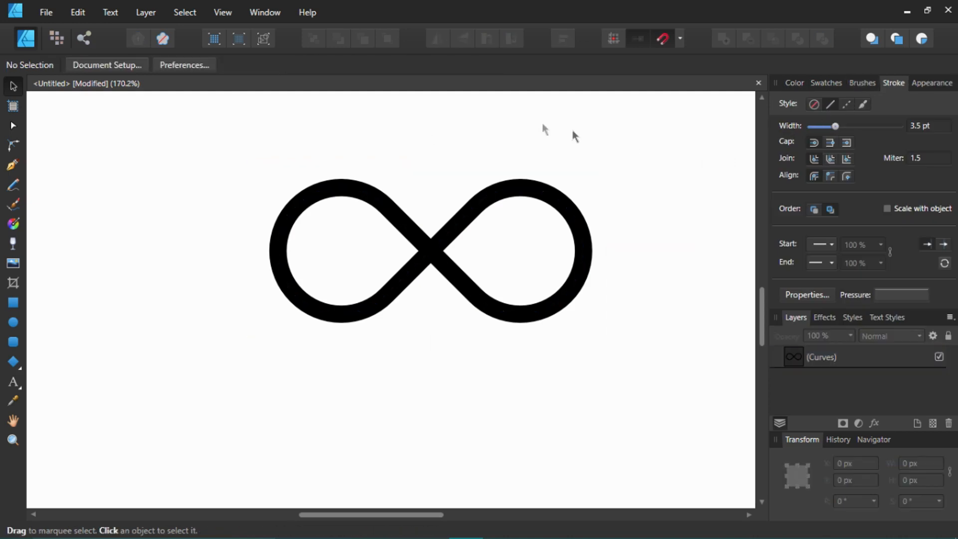
Expand the stroke of the infinity outline into a filled shape.
click(453, 219)
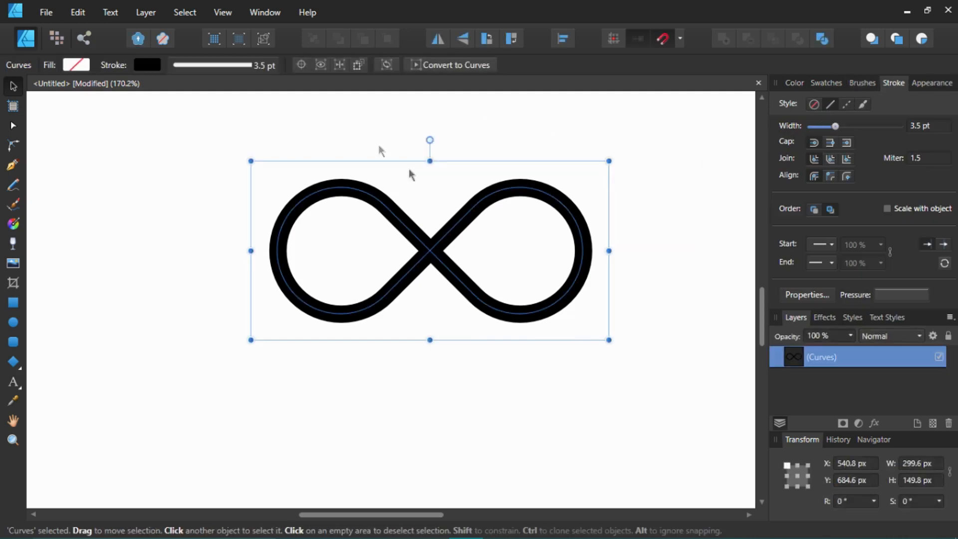
click(148, 6)
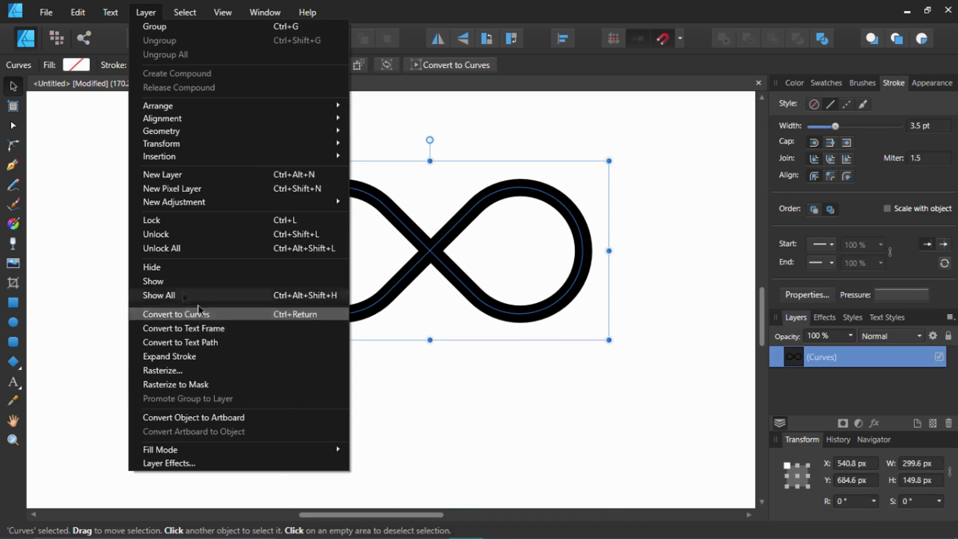
click(207, 356)
click(478, 379)
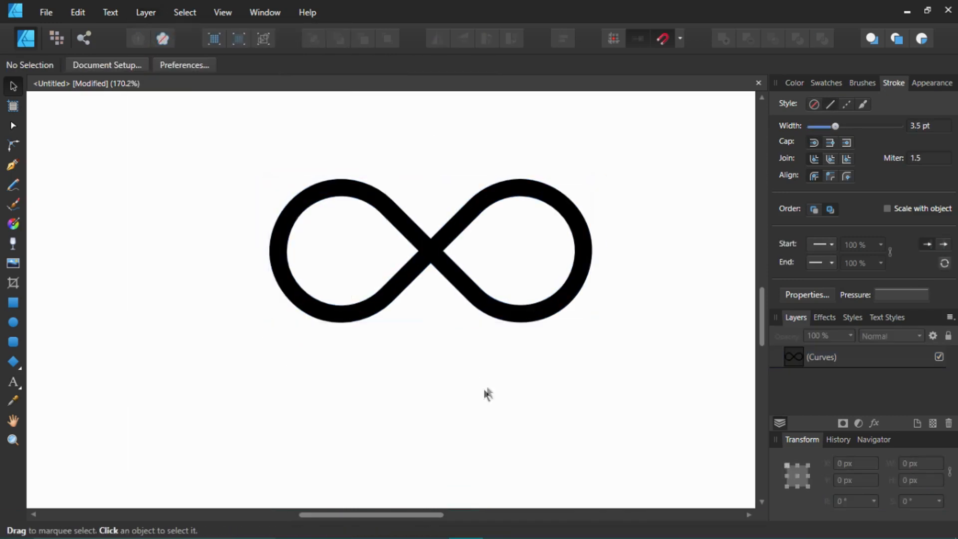
Examine the nodes and edges of the expanded infinity shape up close.
click(474, 311)
key(a)
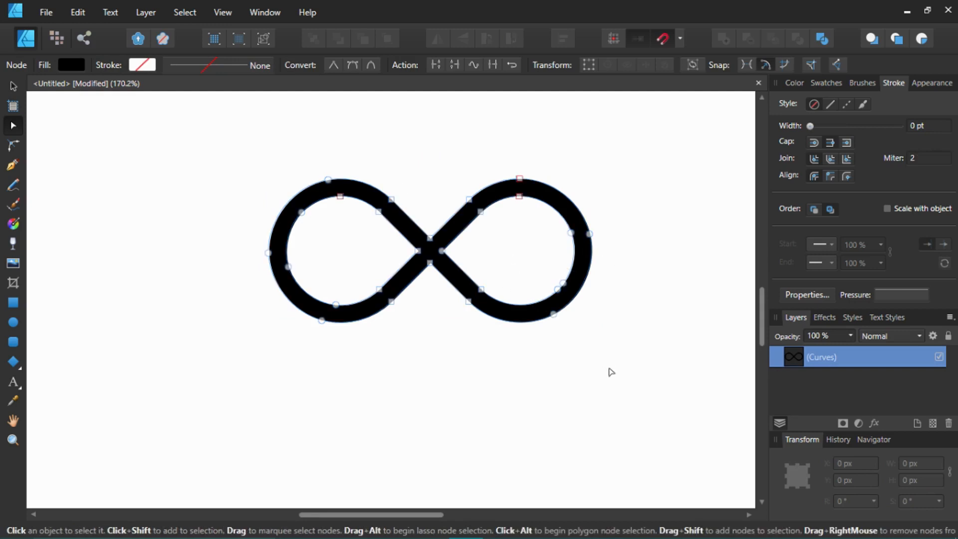
click(608, 372)
scroll(471, 301, down, 2)
scroll(477, 298, up, 2)
scroll(477, 315, up, 1)
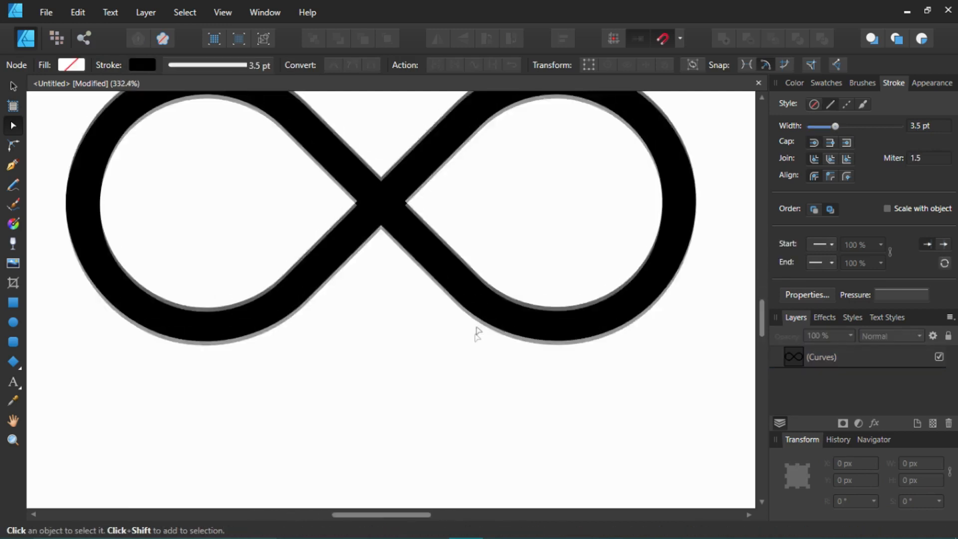
scroll(487, 344, down, 2)
key(v)
key(a)
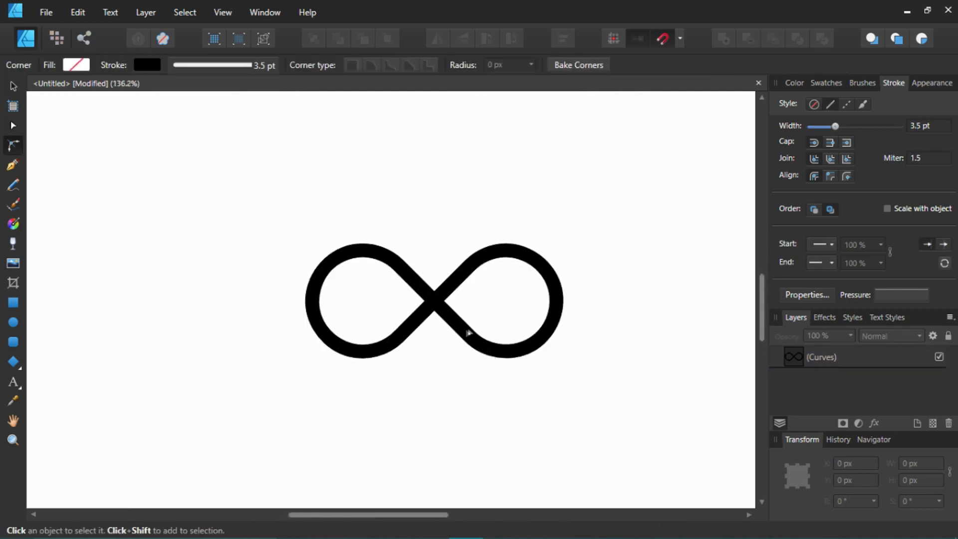
Apply a linear gradient to the infinity shape's stroke, running horizontally from the centre of its left loop to the right loop's centre.
click(469, 335)
click(793, 83)
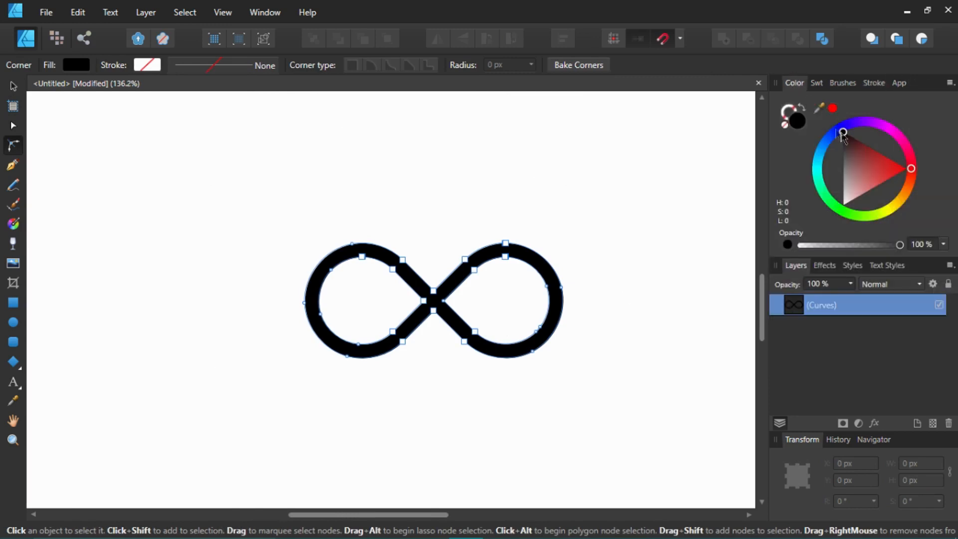
click(788, 110)
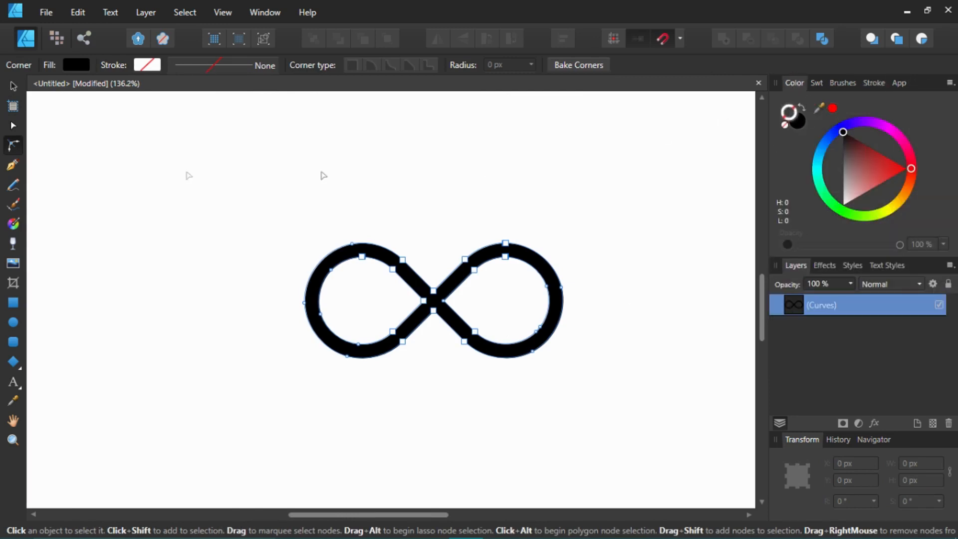
key(g)
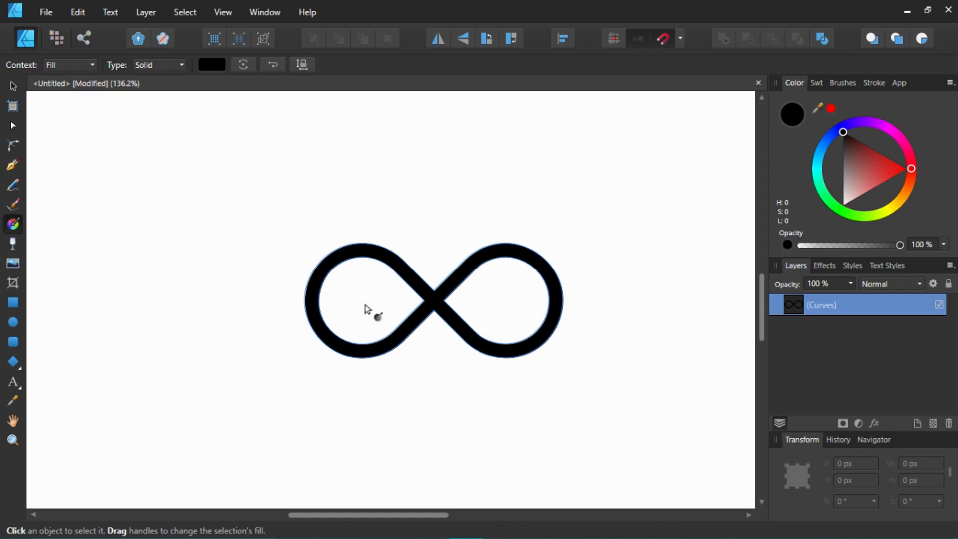
click(87, 65)
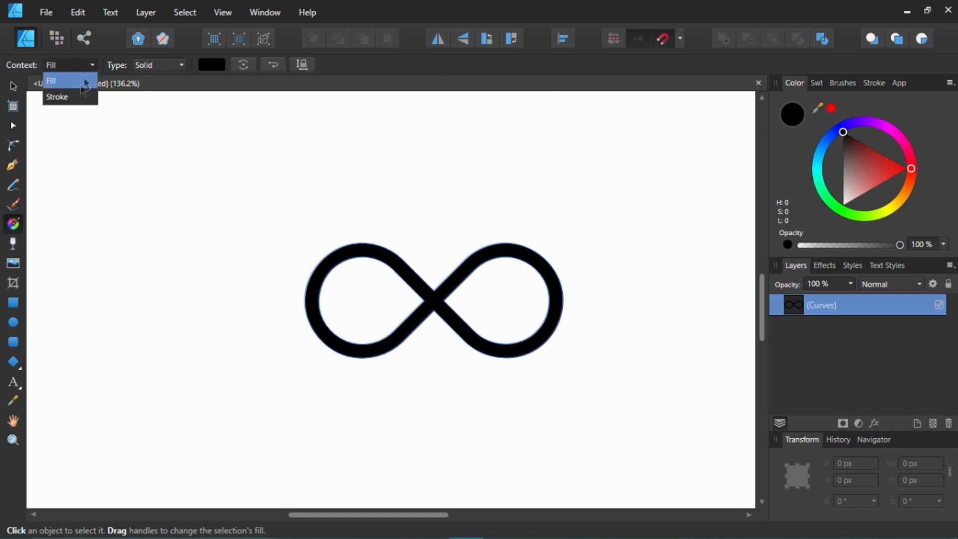
click(70, 98)
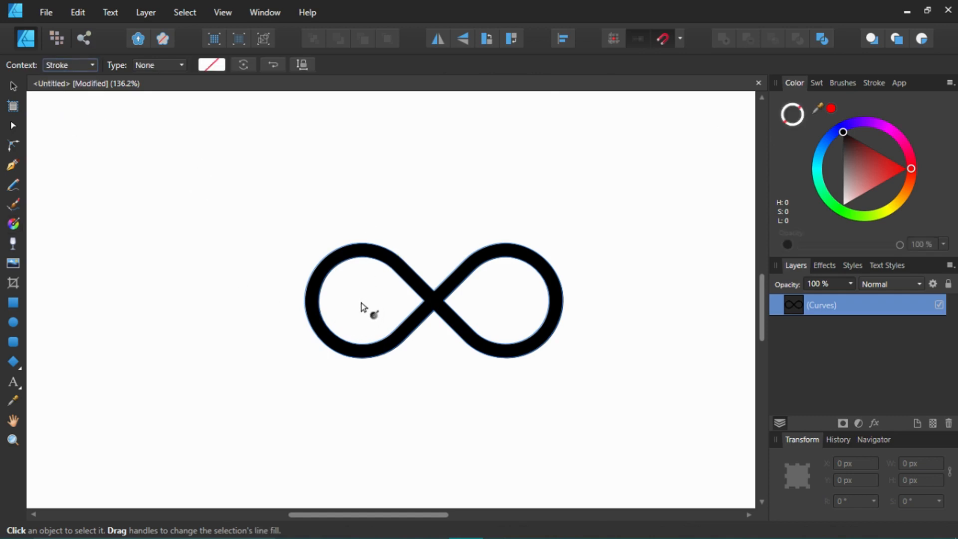
mouse_move(360, 302)
mouse_down()
mouse_move(517, 305)
mouse_move(507, 305)
mouse_up()
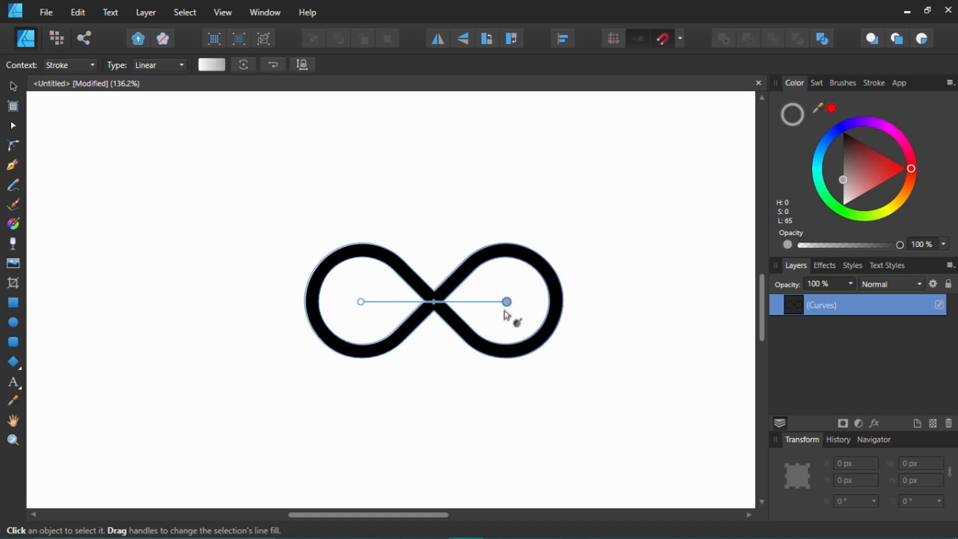
Color the stroke gradient's left stop orange with H 32, S 100, L 50.
click(506, 300)
click(362, 303)
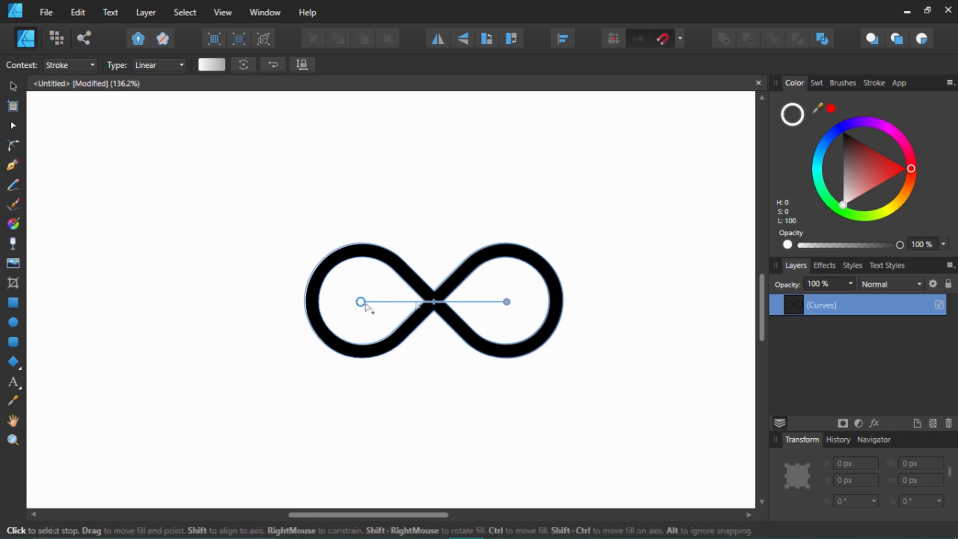
click(896, 211)
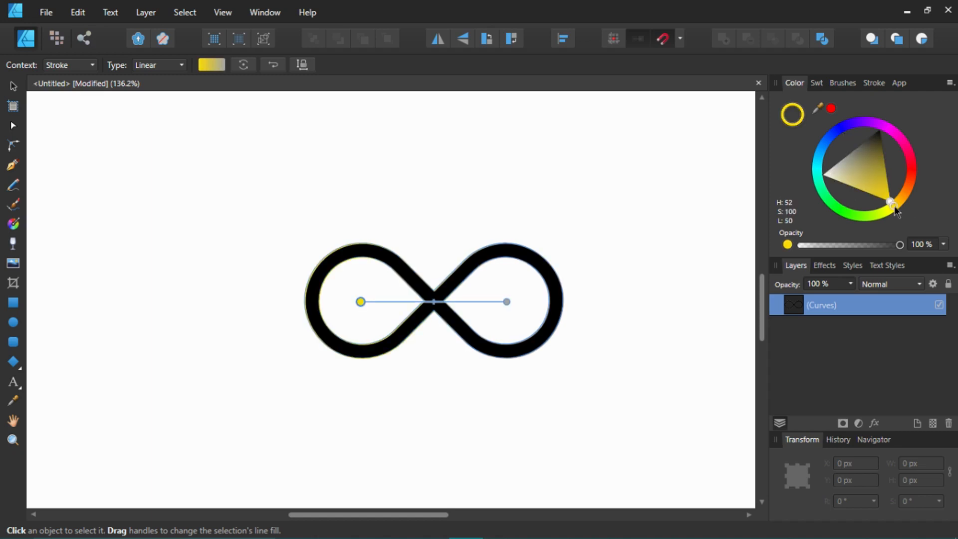
drag(905, 207, 905, 197)
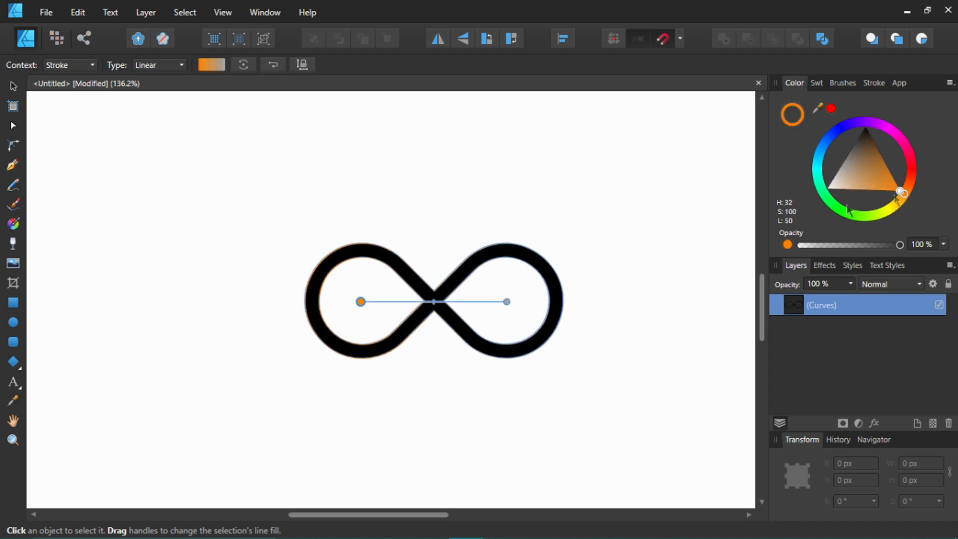
Color the stroke gradient's right stop pinkish red with H 345, S 100, L 50.
click(507, 302)
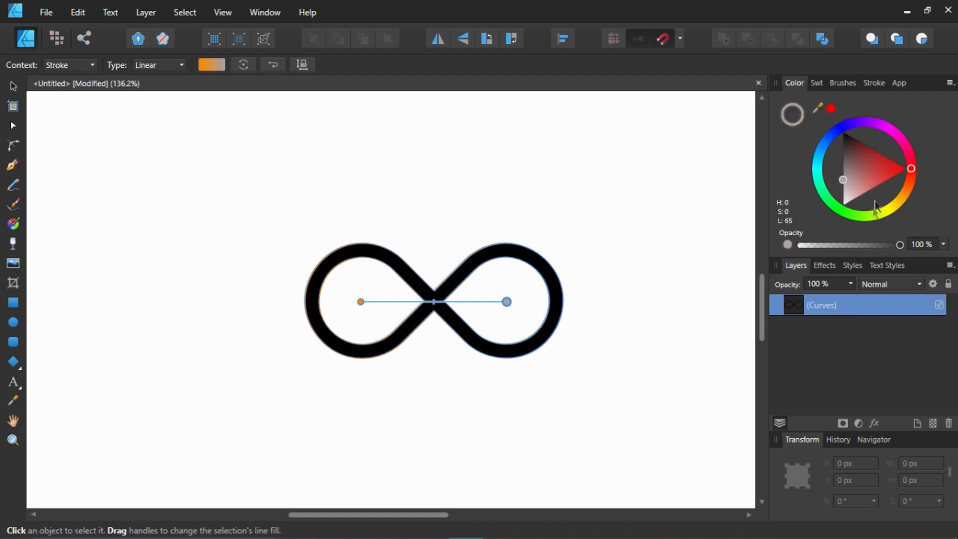
click(911, 156)
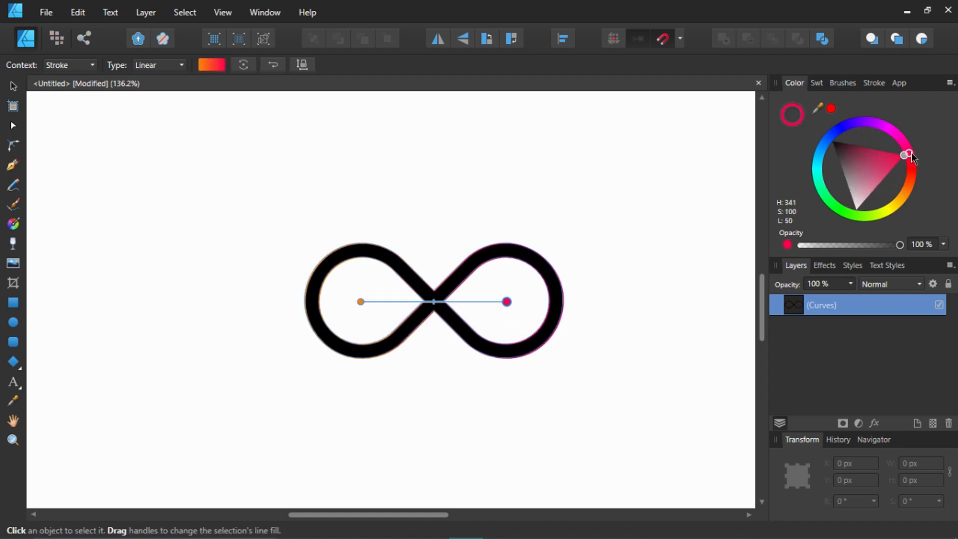
drag(912, 159, 912, 163)
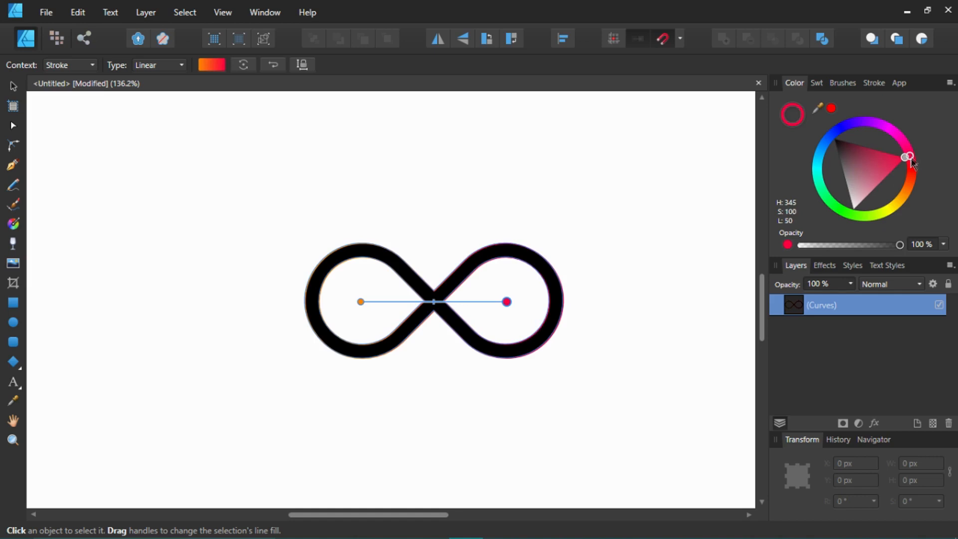
Place the gradient stroke behind the black fill and widen it to 6.6 pt.
click(884, 87)
drag(814, 129, 834, 130)
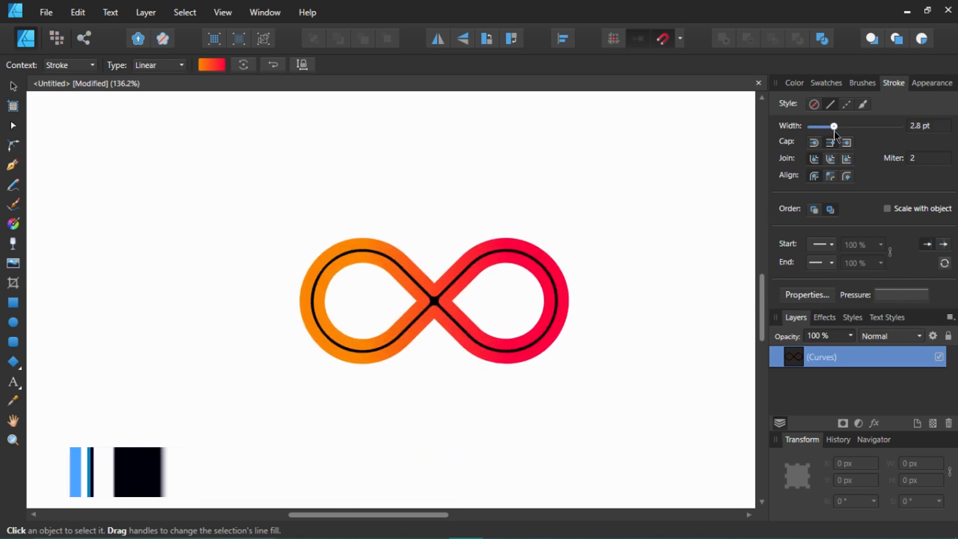
click(813, 209)
drag(838, 129, 842, 128)
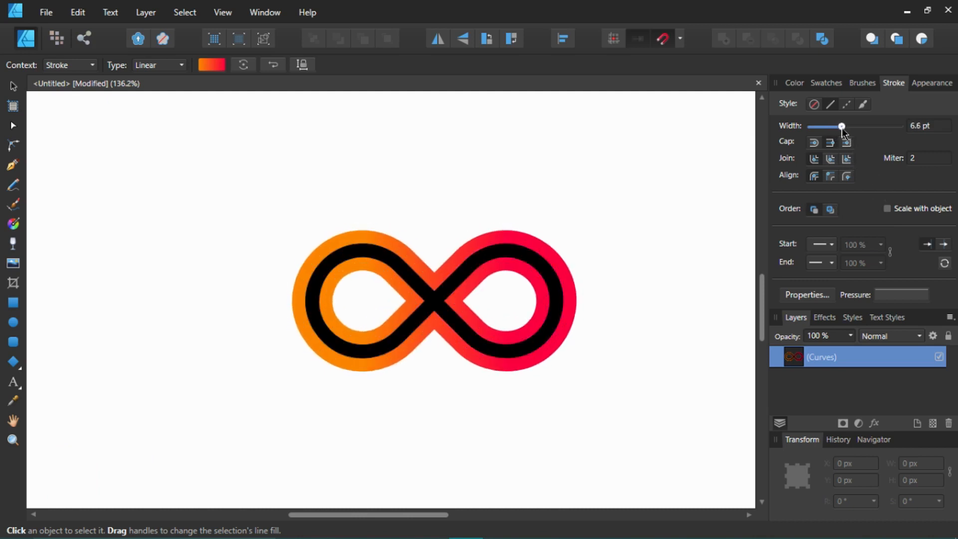
click(652, 206)
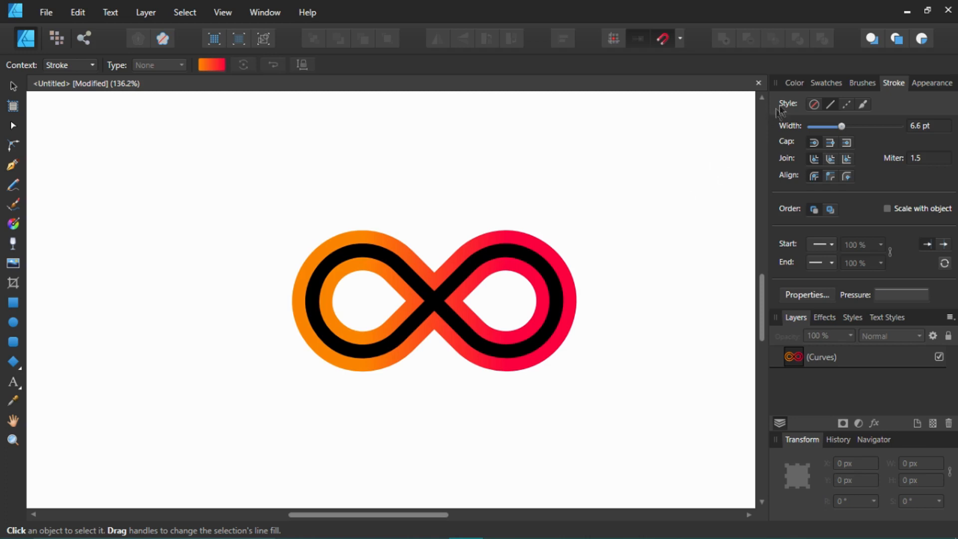
Change the infinity shape's black fill to white, keeping the gradient stroke, and deselect it.
click(800, 86)
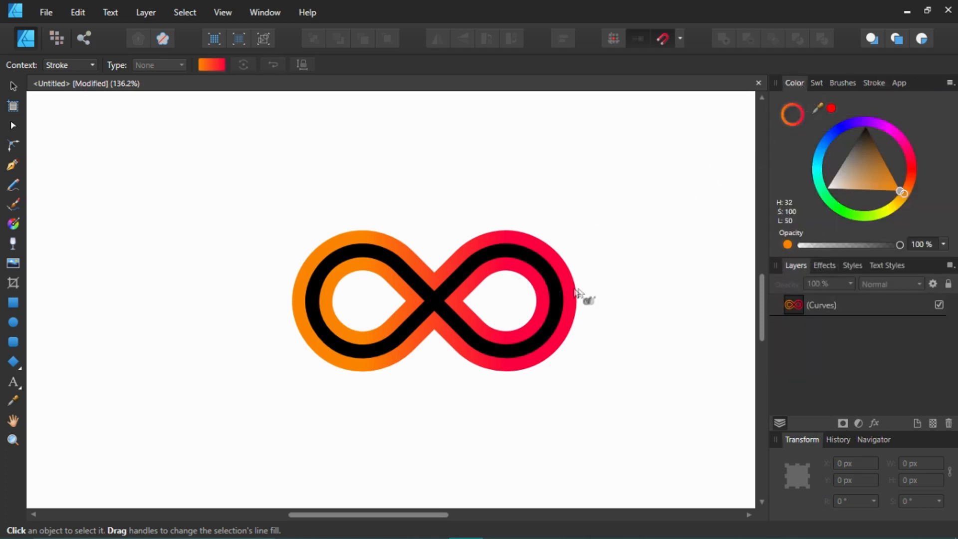
key(v)
click(558, 273)
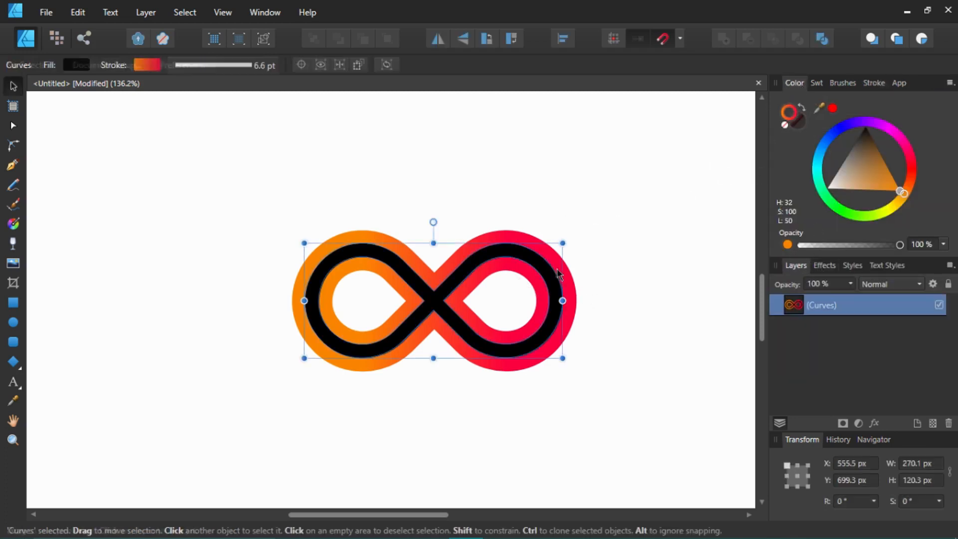
click(801, 129)
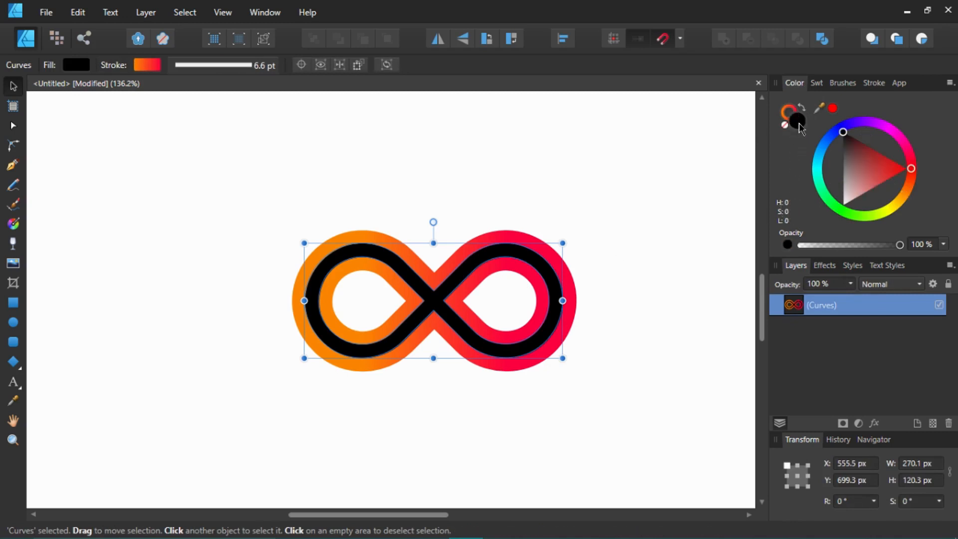
click(843, 205)
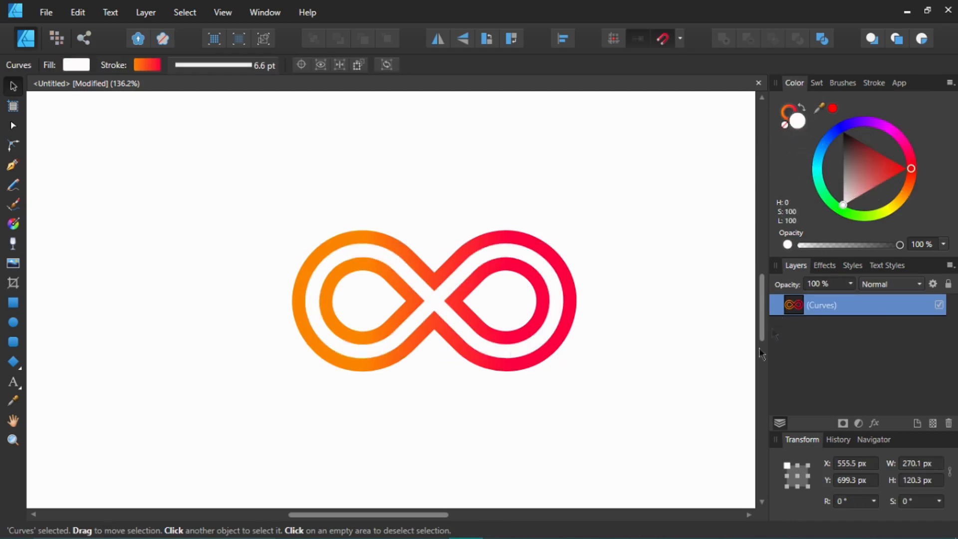
click(689, 265)
drag(265, 203, 594, 424)
click(699, 240)
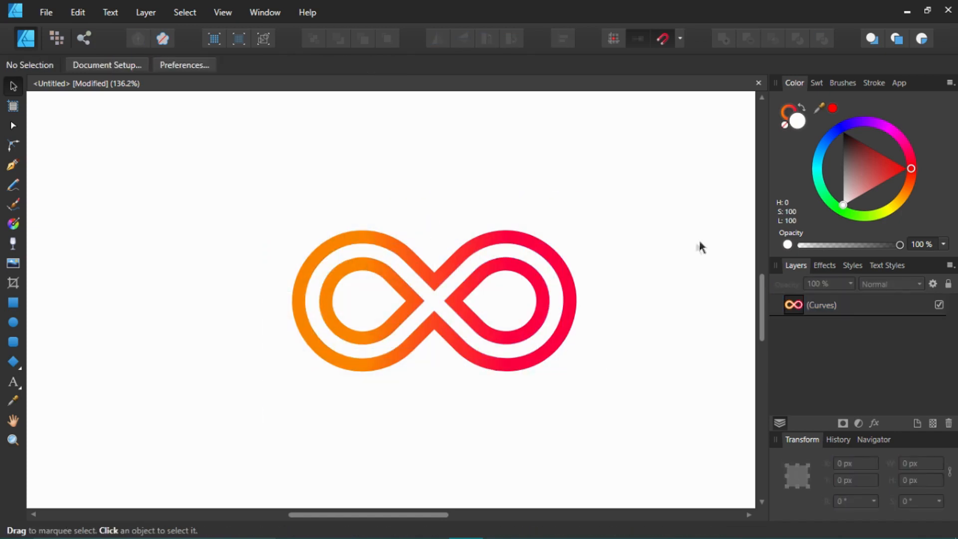
Expand the infinity shape's gradient stroke into a separate filled shape.
click(840, 307)
click(144, 12)
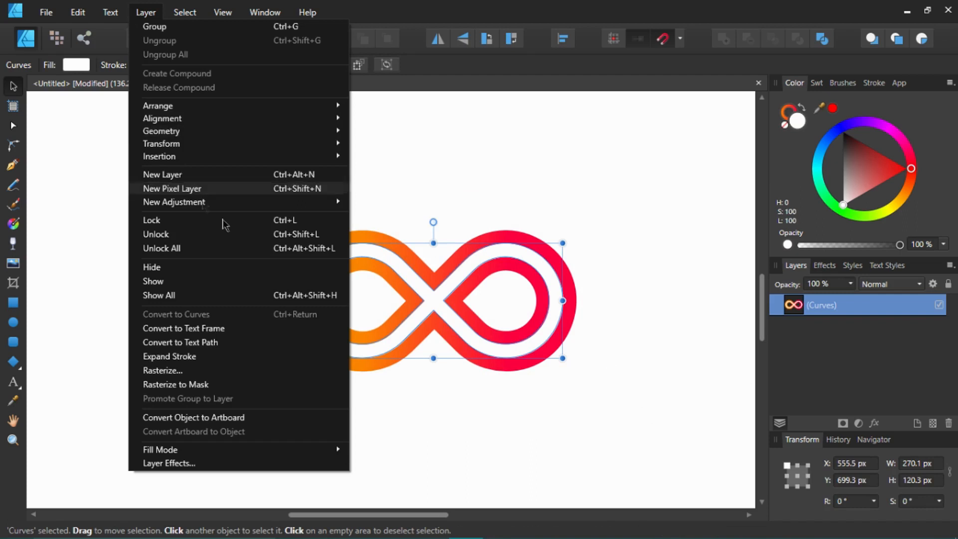
click(216, 356)
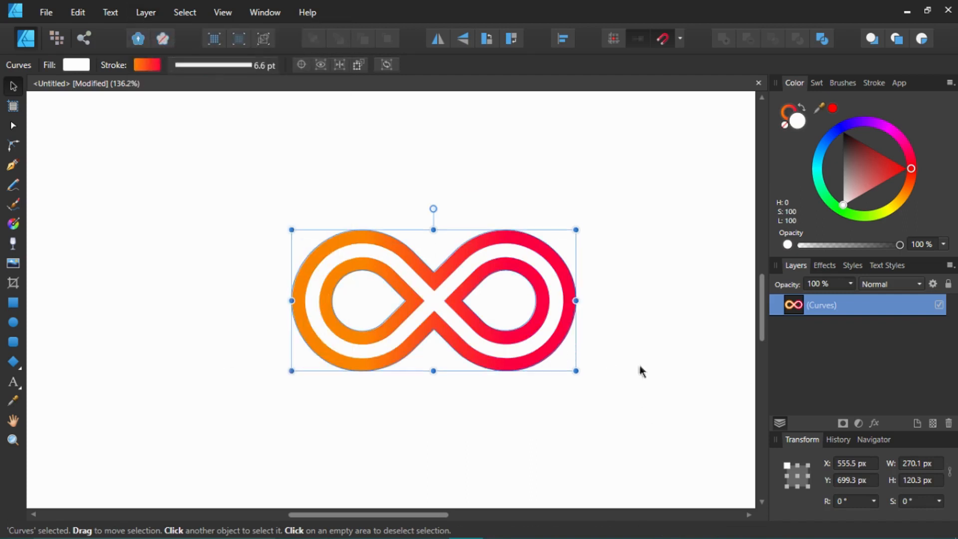
click(638, 335)
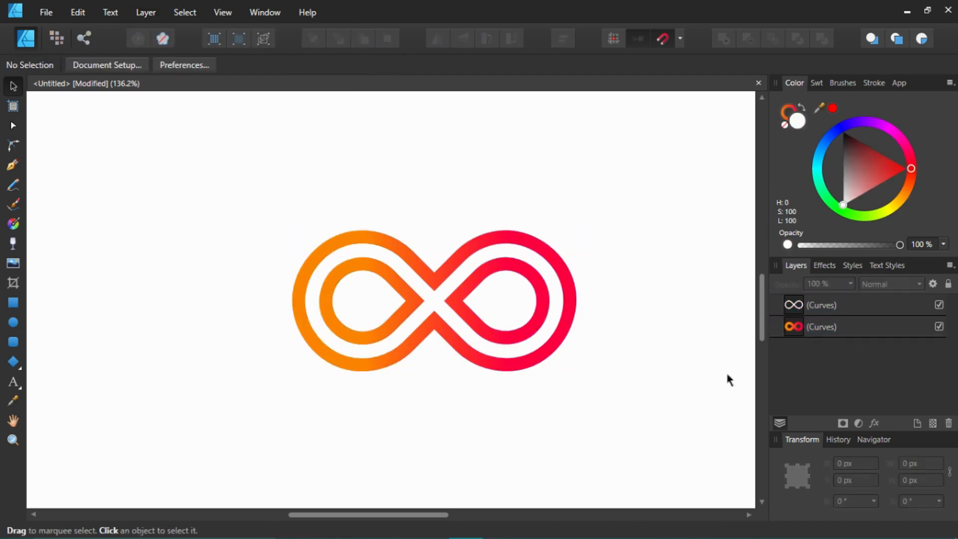
Start a Pen path with a vertical segment across the lower gradient band, from its upper tip to its lower notch at the crossing.
scroll(492, 326, up, 3)
scroll(454, 325, down, 2)
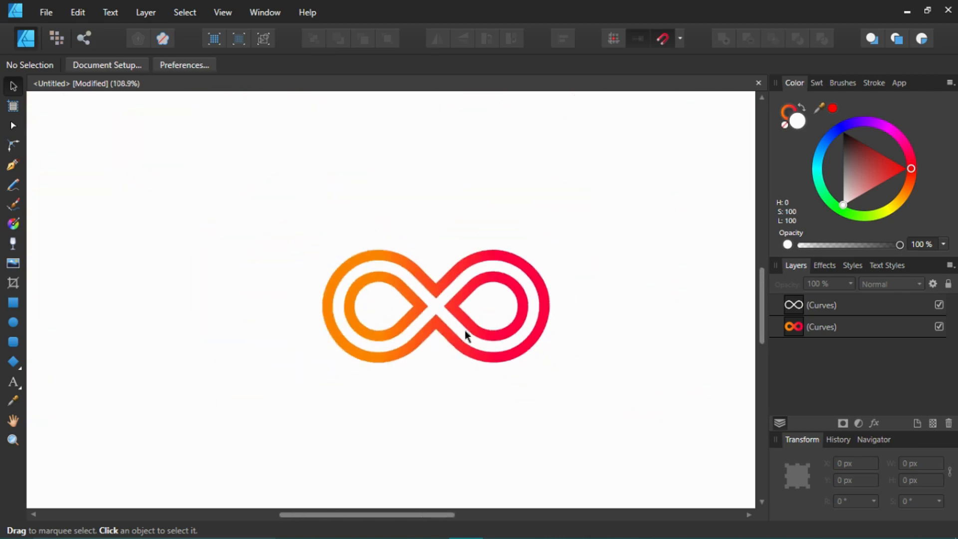
scroll(465, 331, up, 4)
scroll(414, 299, up, 5)
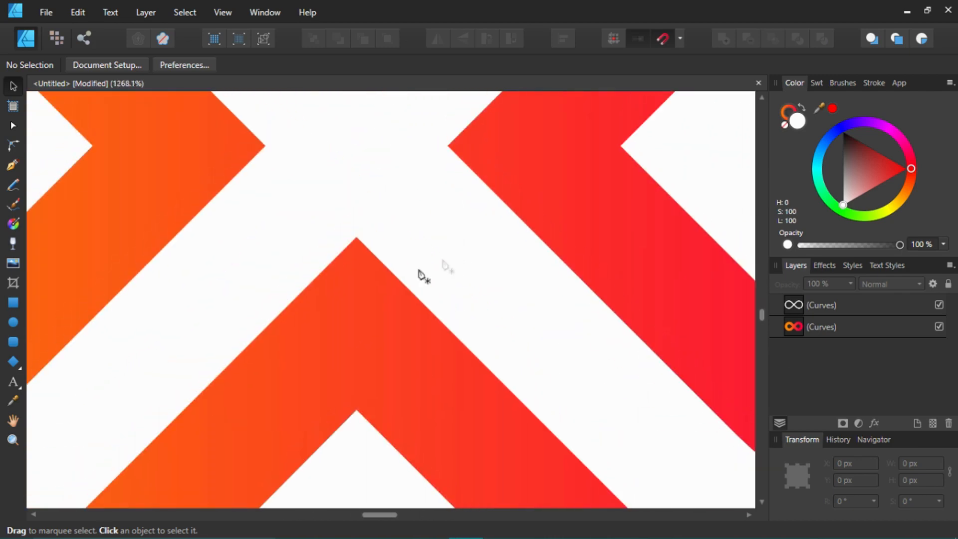
key(p)
scroll(406, 242, down, 4)
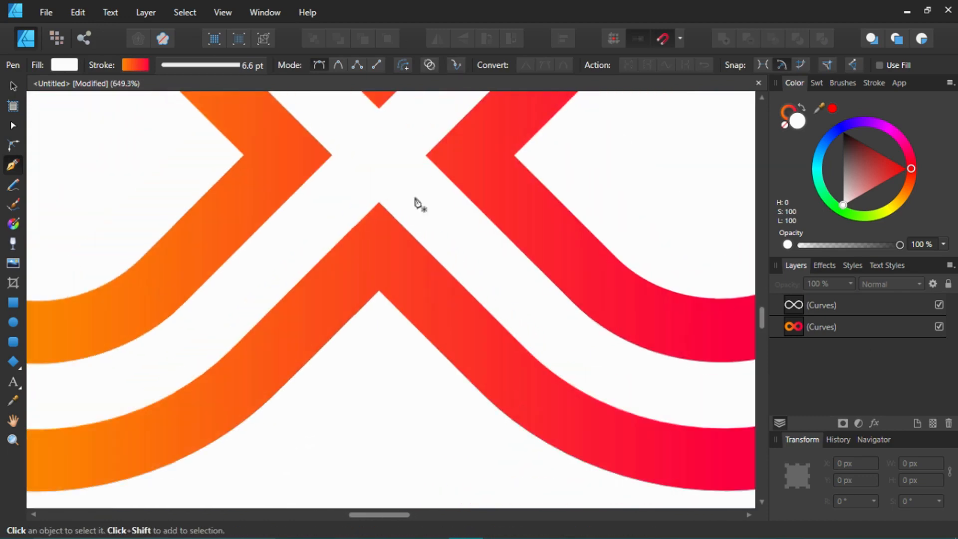
click(379, 202)
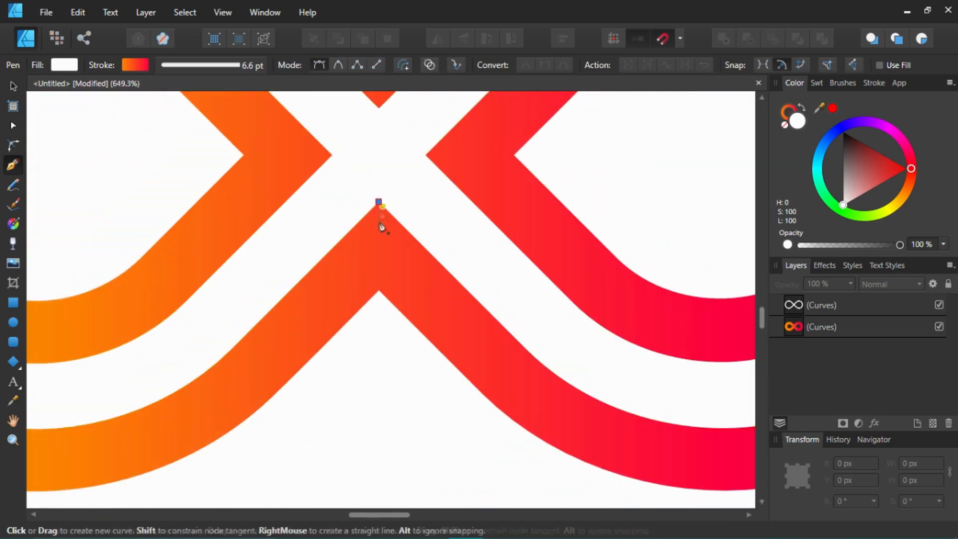
click(379, 290)
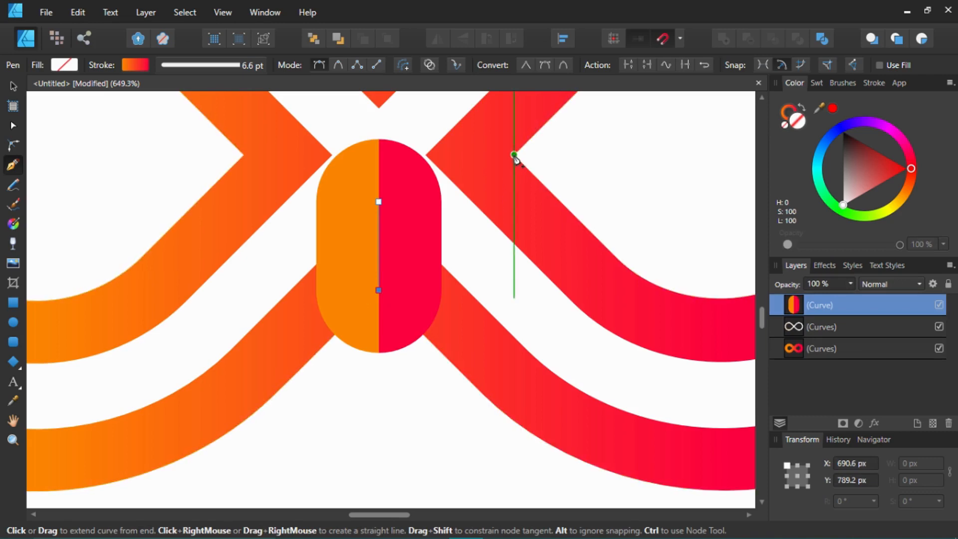
Extend the Pen path with a diagonal segment to the inner corner of the right loop, snapping exactly to it.
scroll(514, 157, up, 5)
scroll(490, 172, up, 4)
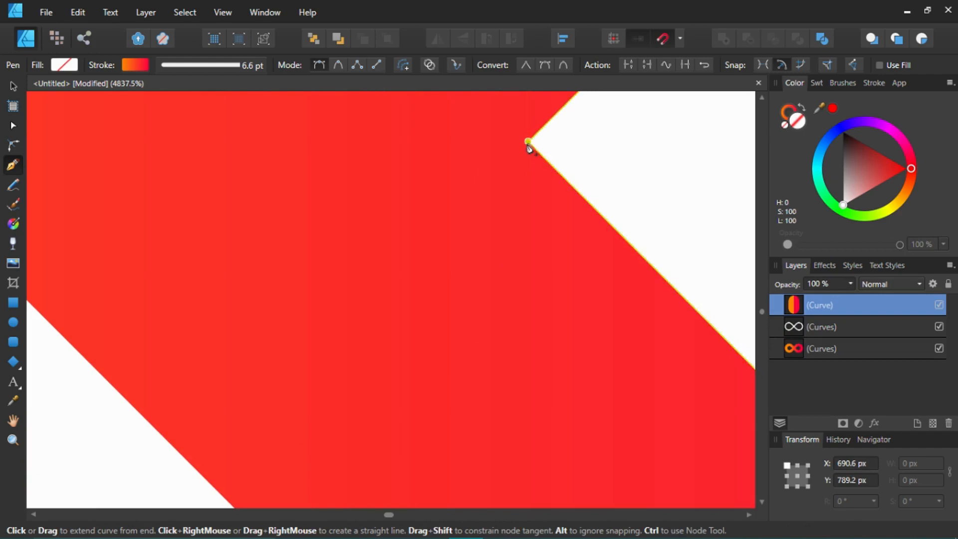
scroll(529, 145, up, 9)
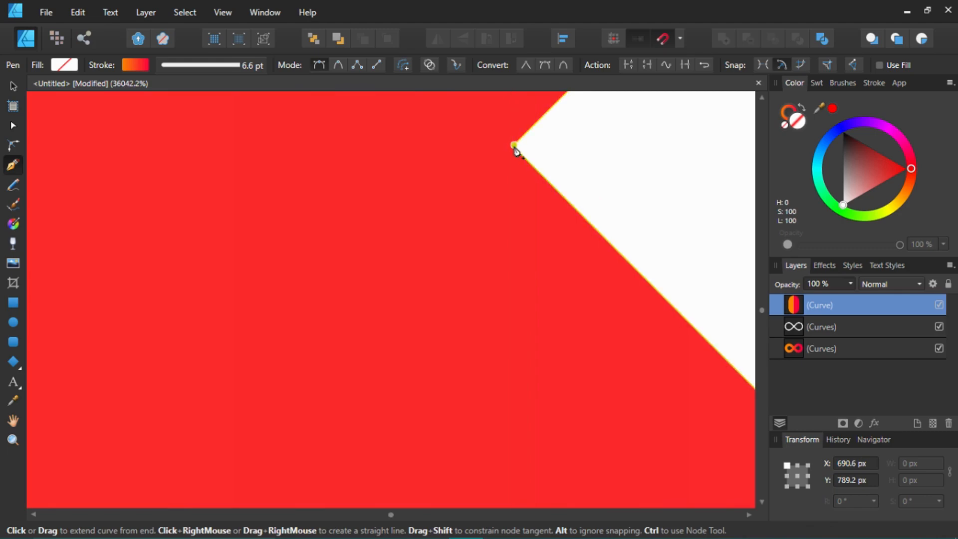
click(514, 145)
Remove the gradient stroke from the unfinished Pen path.
scroll(507, 201, down, 13)
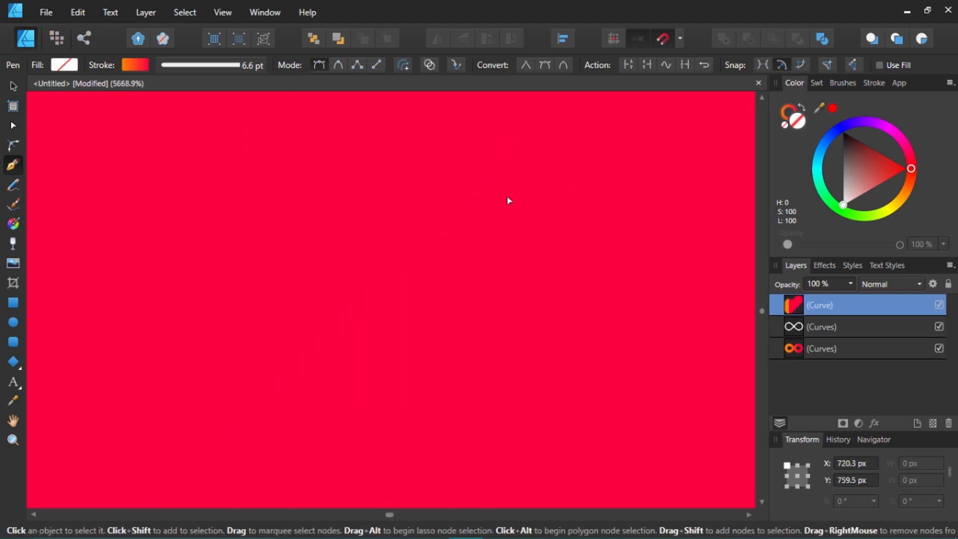
scroll(509, 196, down, 7)
scroll(509, 197, up, 3)
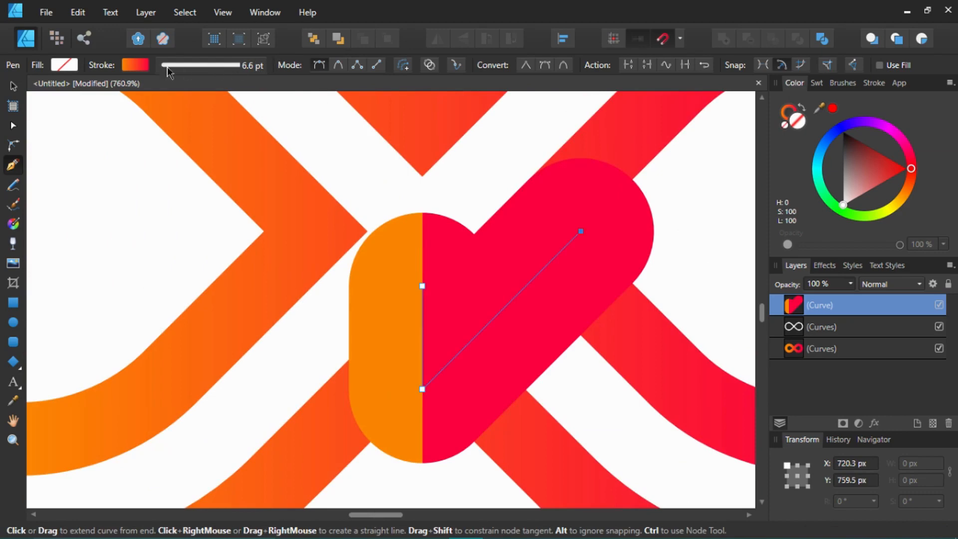
click(126, 70)
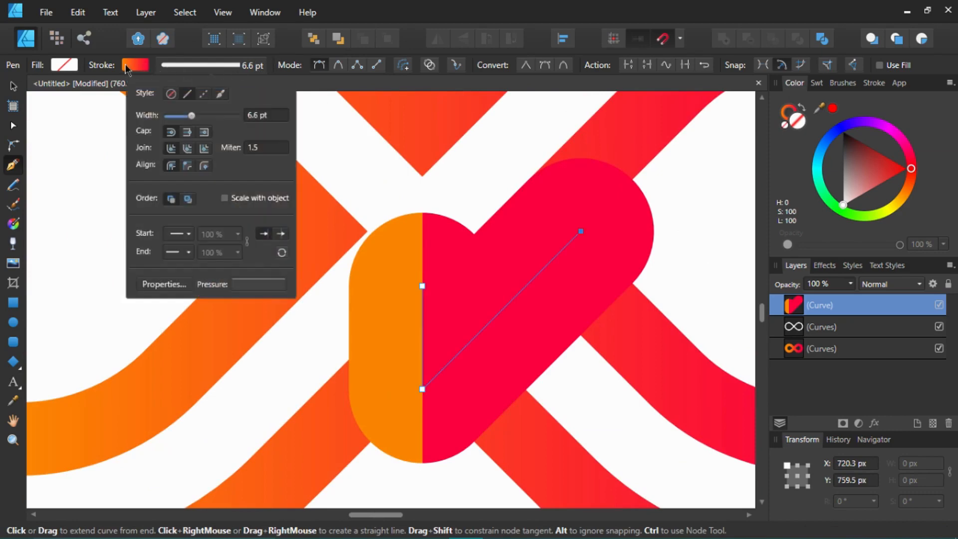
click(175, 94)
Continue the Pen path to the outer tip of the right loop's inner band and close it at its starting point.
scroll(539, 175, up, 3)
click(415, 287)
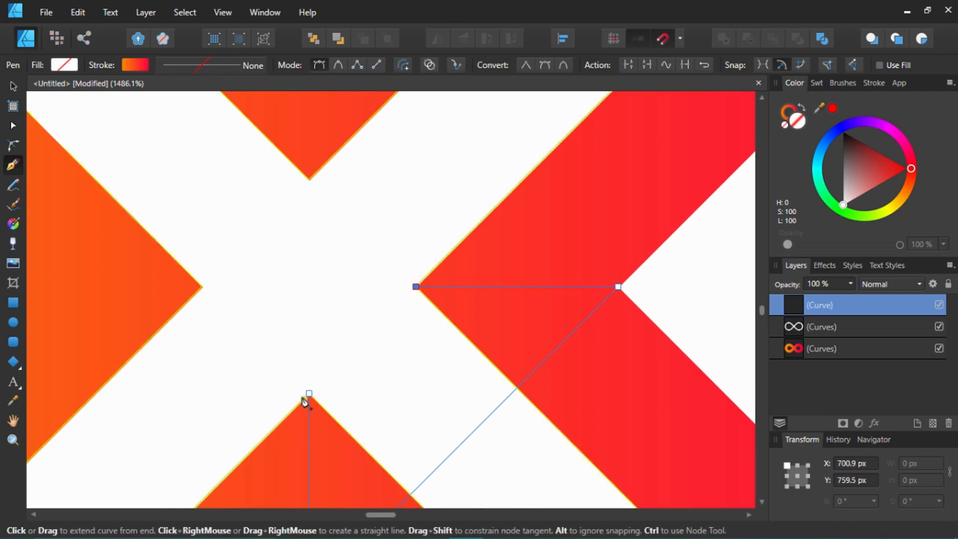
click(310, 394)
scroll(382, 377, down, 3)
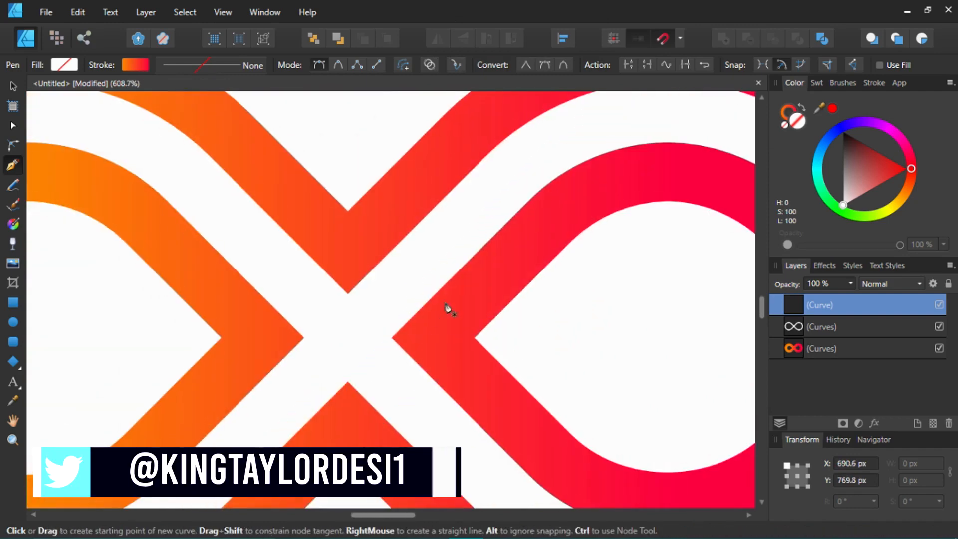
Fill the closed patch at the crossing with green (H 85, S 40, L 57) at 43% opacity.
scroll(448, 308, down, 3)
click(864, 173)
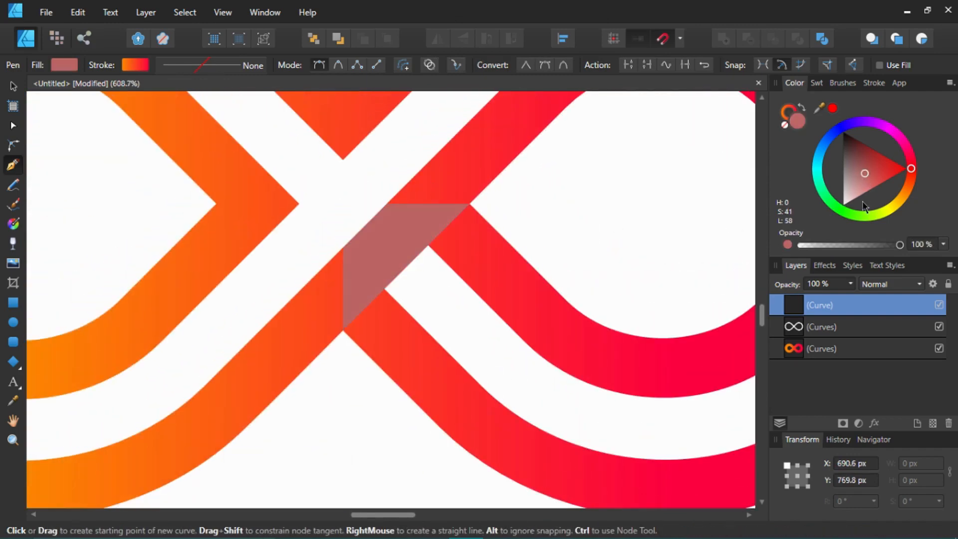
click(869, 219)
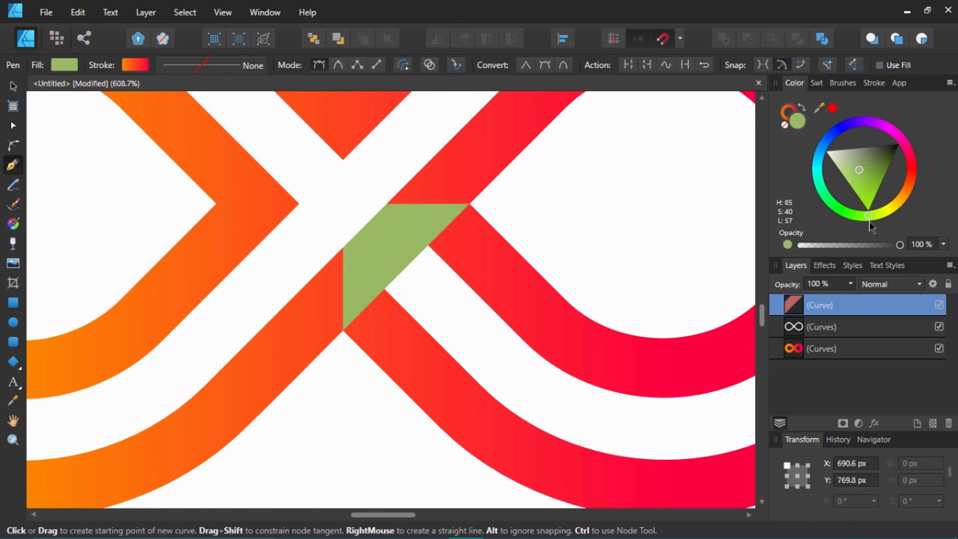
click(842, 245)
key(v)
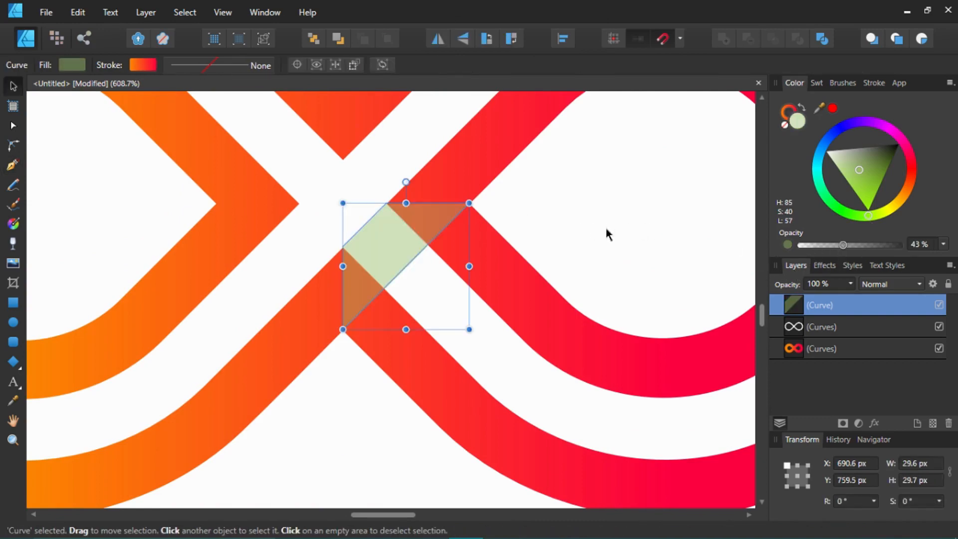
Duplicate the green patch, turn the copy 180°, and place it over the matching gap on the opposite side of the crossing.
scroll(443, 259, down, 3)
scroll(422, 239, up, 5)
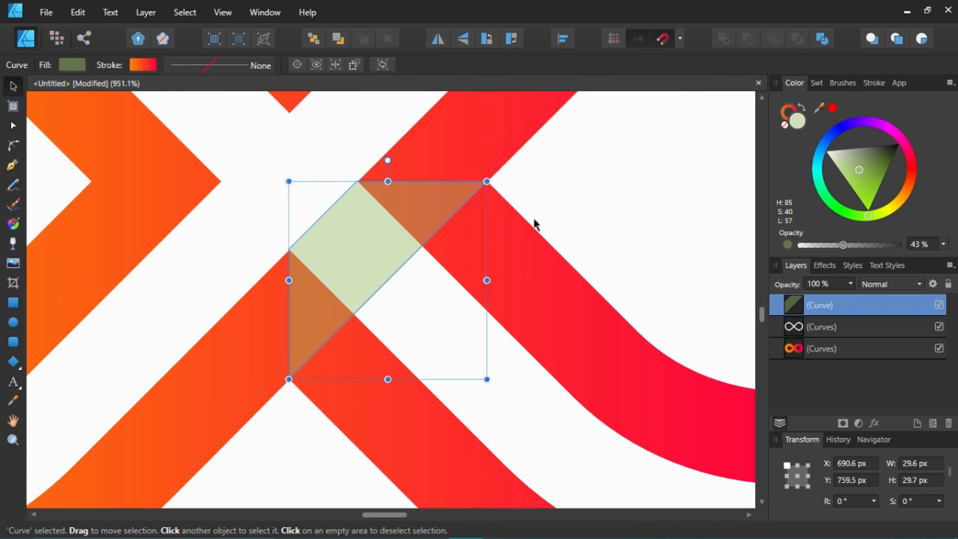
key(ctrl+j)
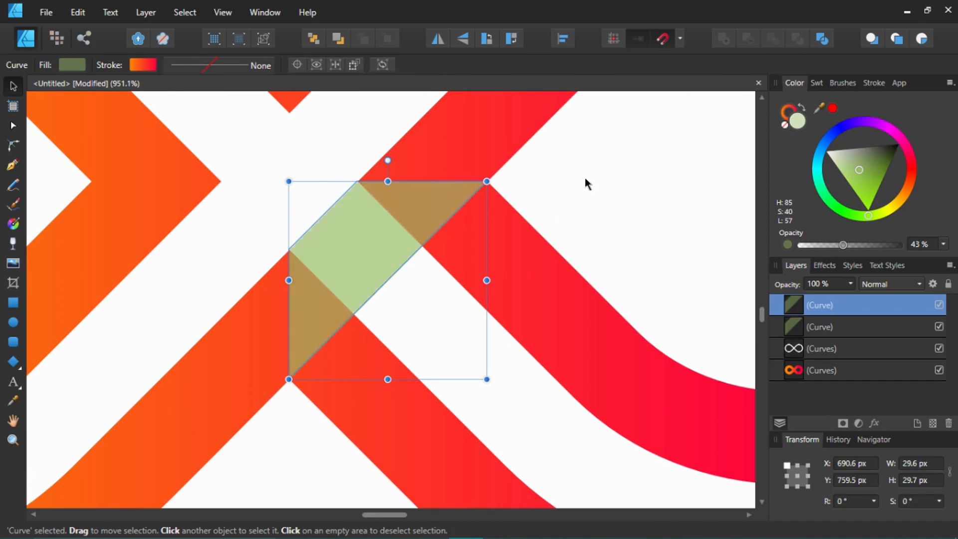
click(463, 39)
scroll(404, 327, down, 3)
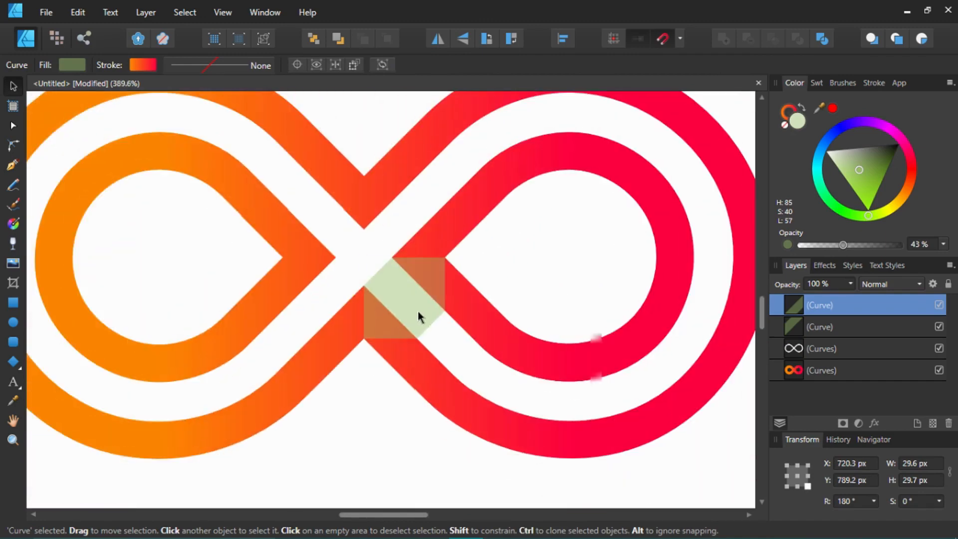
drag(417, 318, 331, 243)
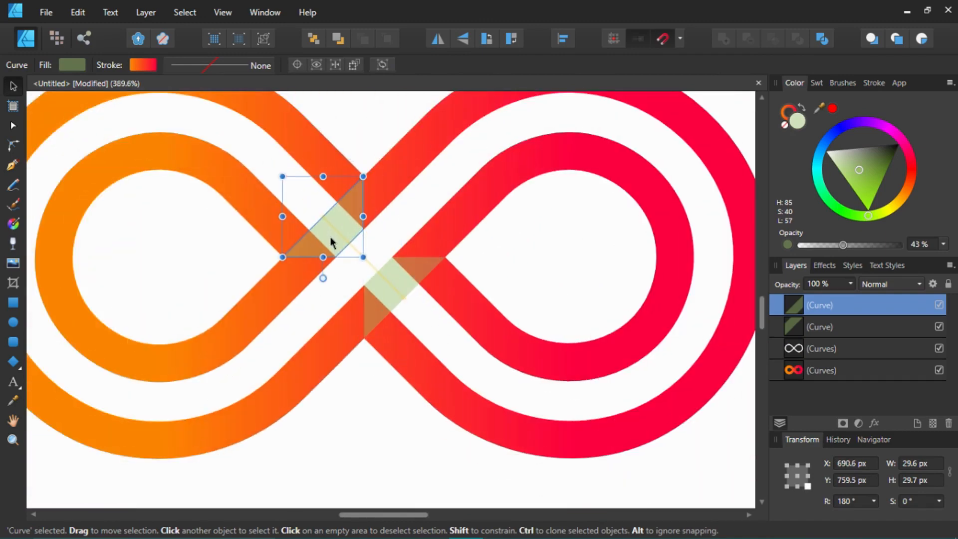
Combine the two green patches into a single shape.
click(402, 111)
click(402, 278)
shift+click(349, 214)
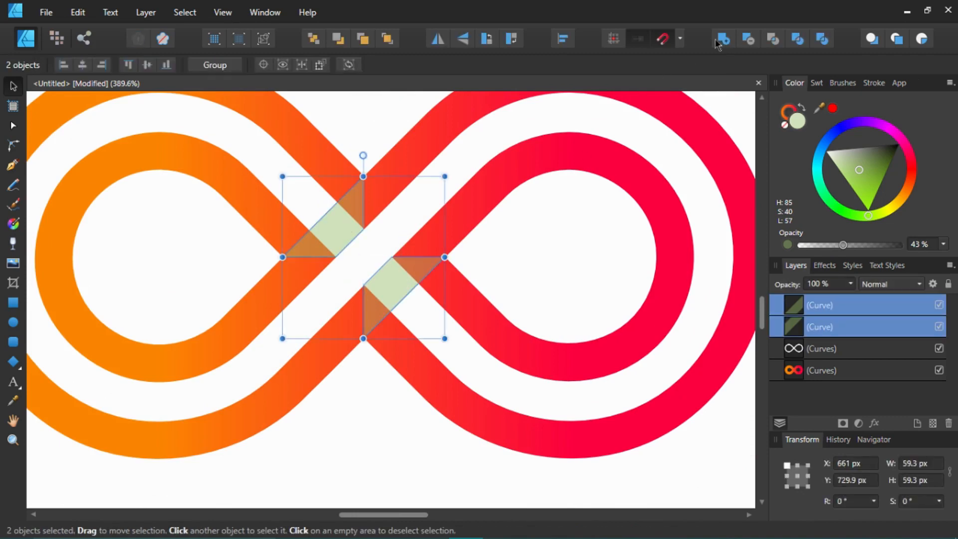
key(ctrl+k)
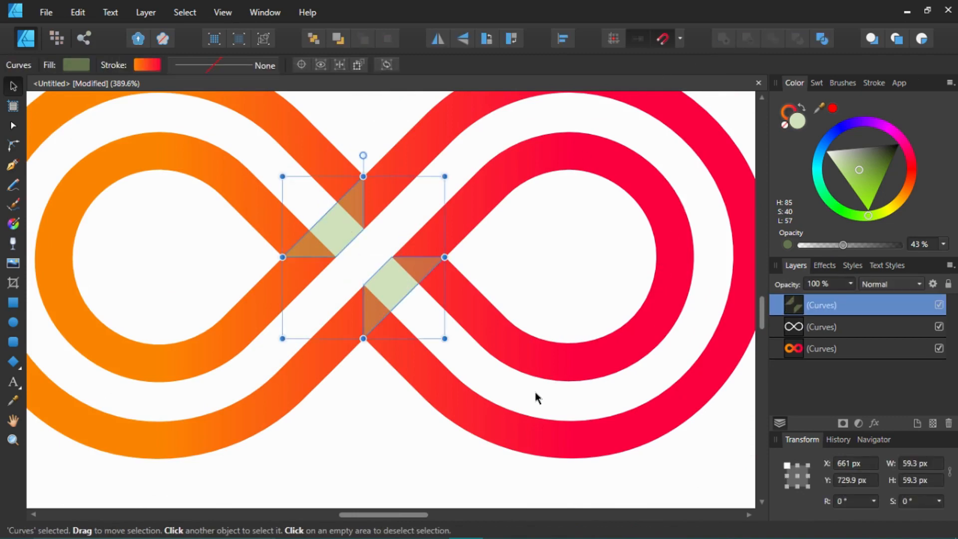
Subtract the combined green patches from the white infinity band so that one strand passes over the other, and clear the selection.
shift+click(688, 216)
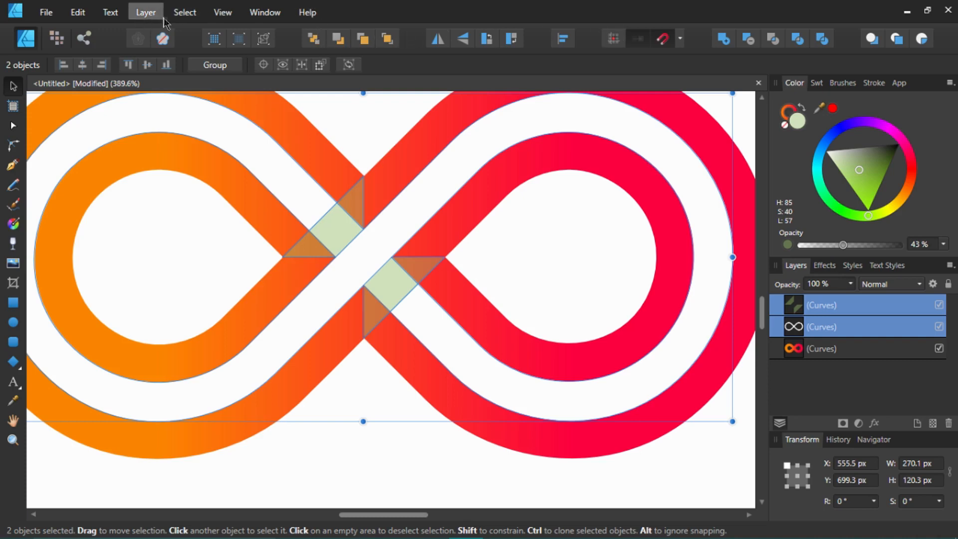
click(749, 42)
scroll(570, 284, down, 4)
click(474, 361)
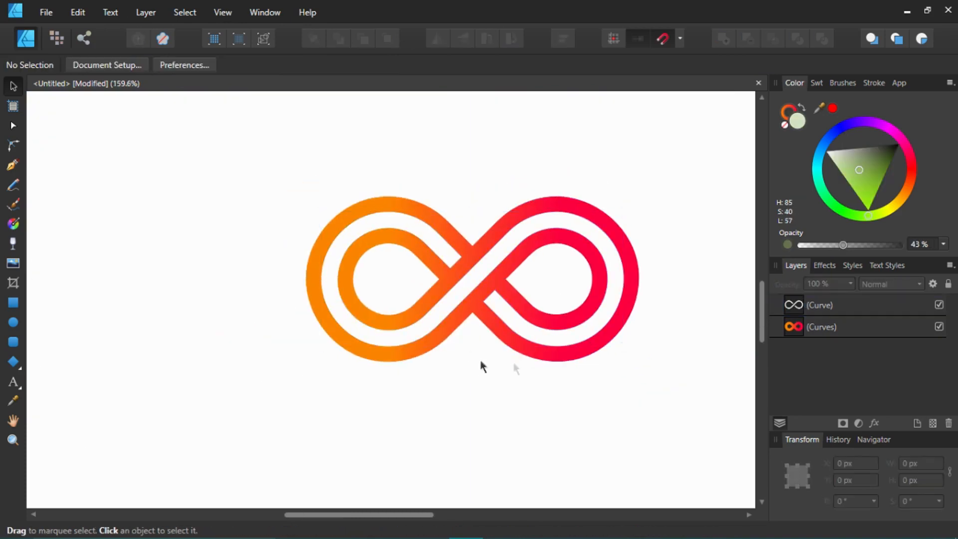
Examine the interlaced crossing and the overall shape of the infinity logo.
scroll(561, 279, up, 4)
scroll(560, 255, down, 4)
scroll(539, 252, down, 2)
scroll(543, 304, up, 4)
scroll(513, 300, down, 3)
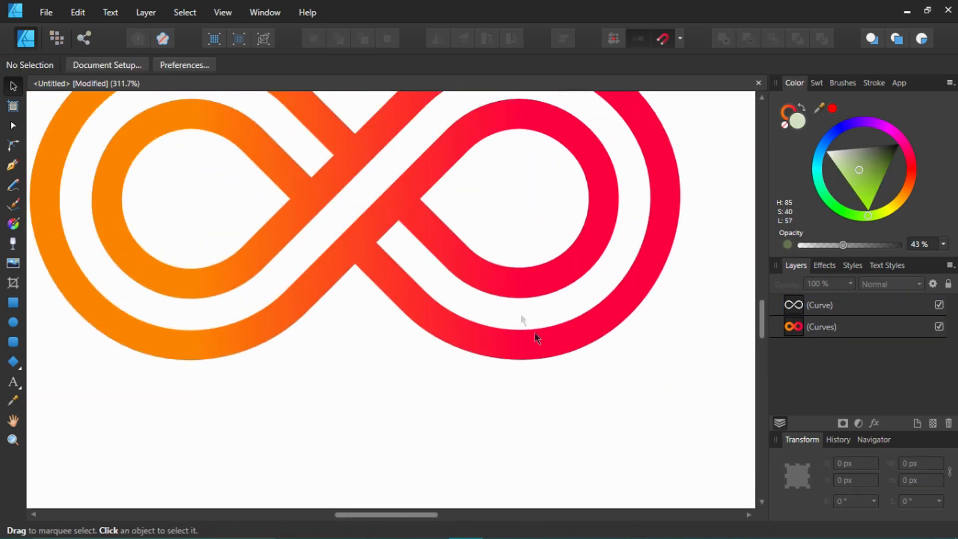
scroll(482, 275, up, 3)
scroll(477, 275, down, 3)
scroll(449, 269, up, 3)
Start a Pen path with a diagonal segment from the crossing's lower notch to the right loop's inner corner, and remove its stroke.
key(p)
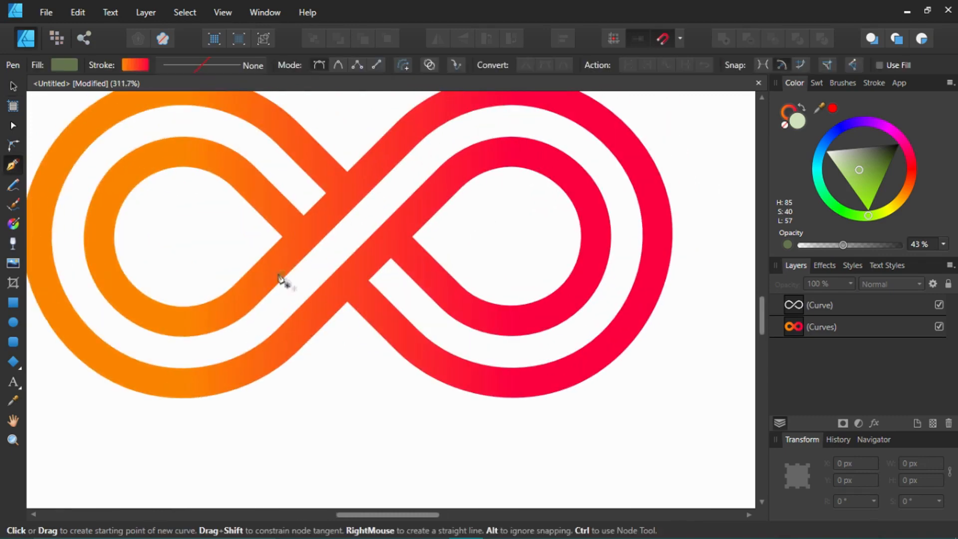
scroll(349, 299, up, 4)
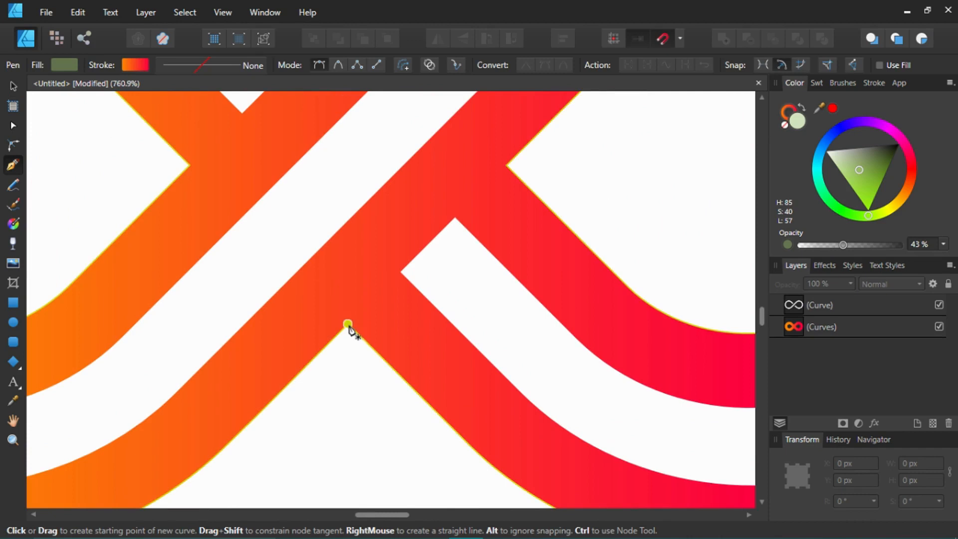
click(348, 325)
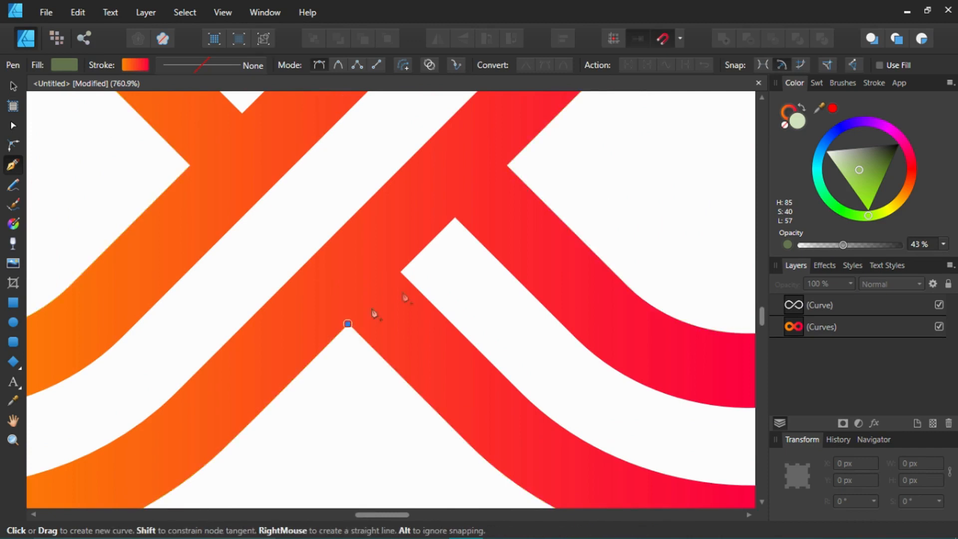
click(506, 166)
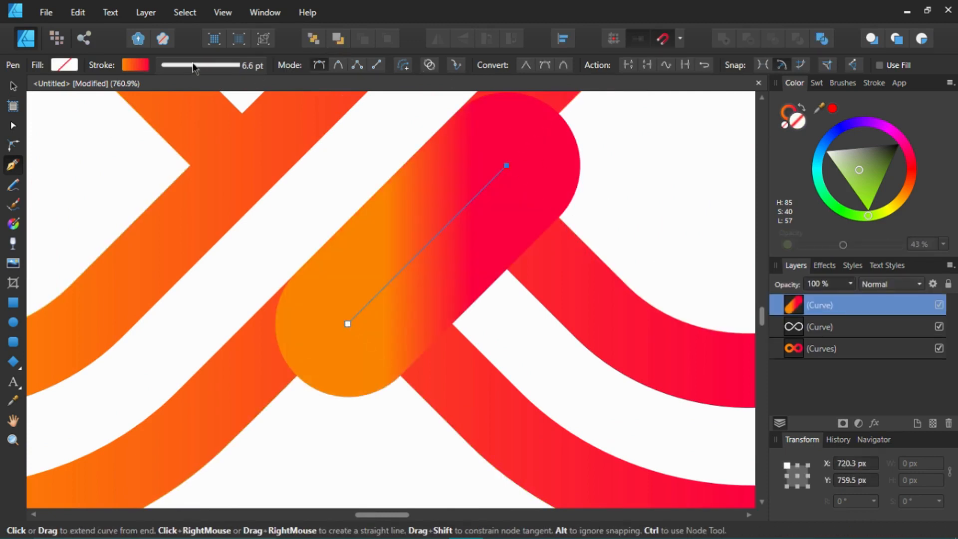
click(193, 66)
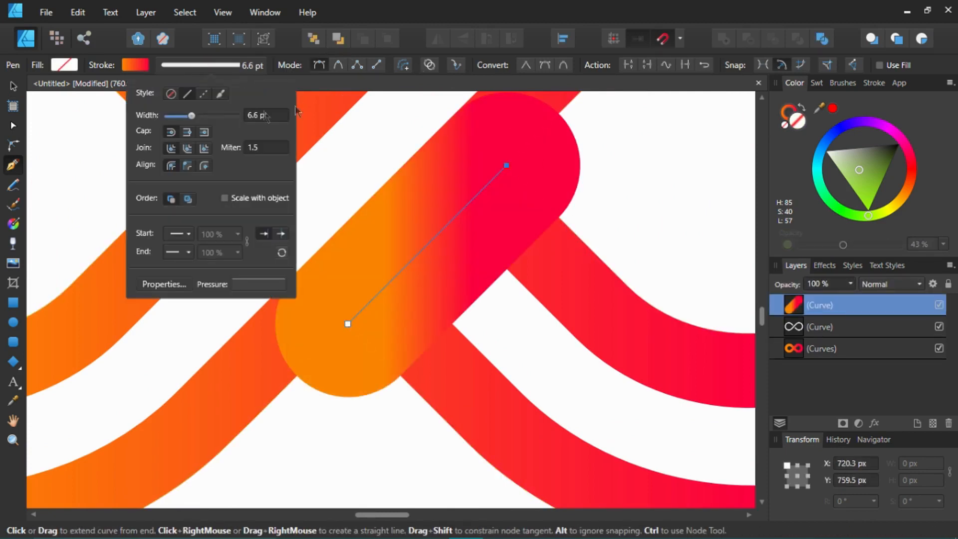
click(171, 94)
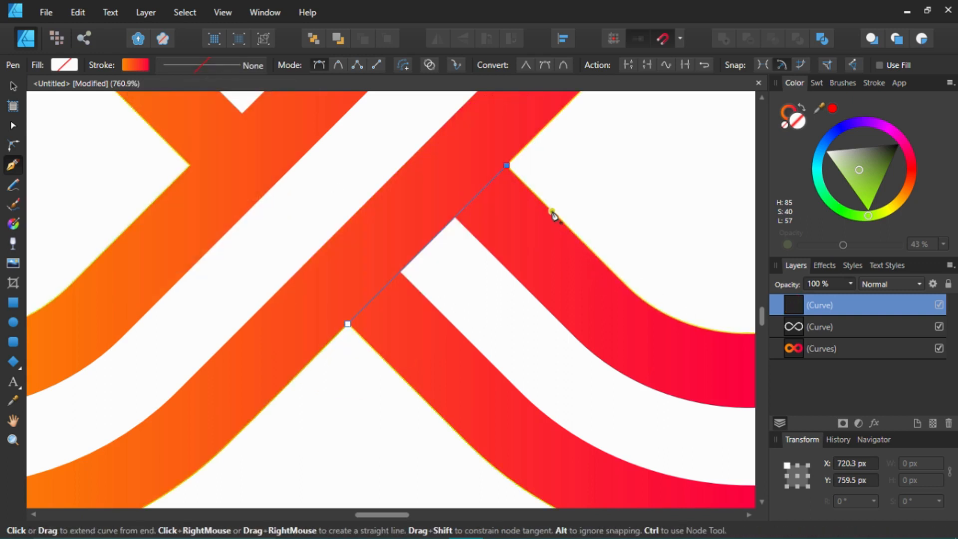
Continue the Pen path along the right loop's inner edge, back across both bands to the outer edge, and close it at the lower notch.
right_click(567, 228)
click(565, 225)
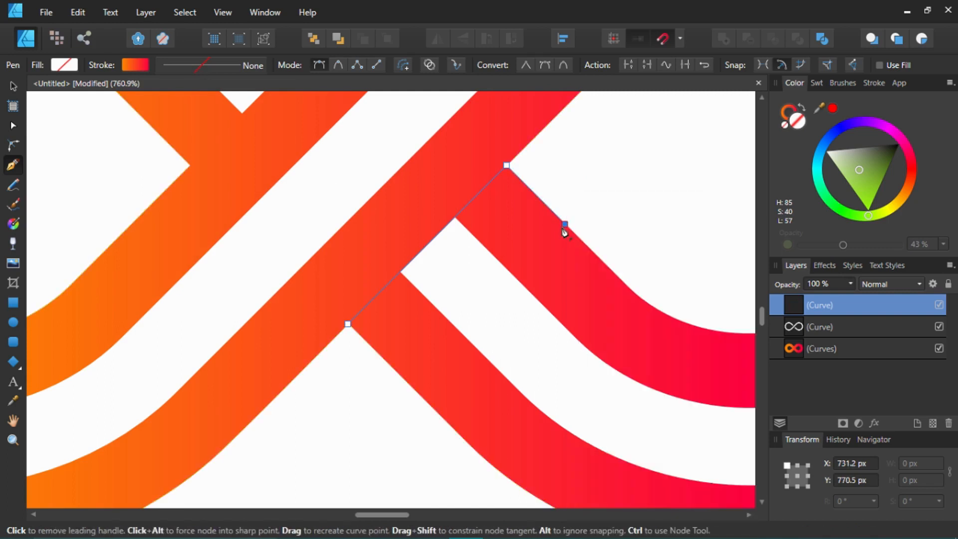
click(406, 383)
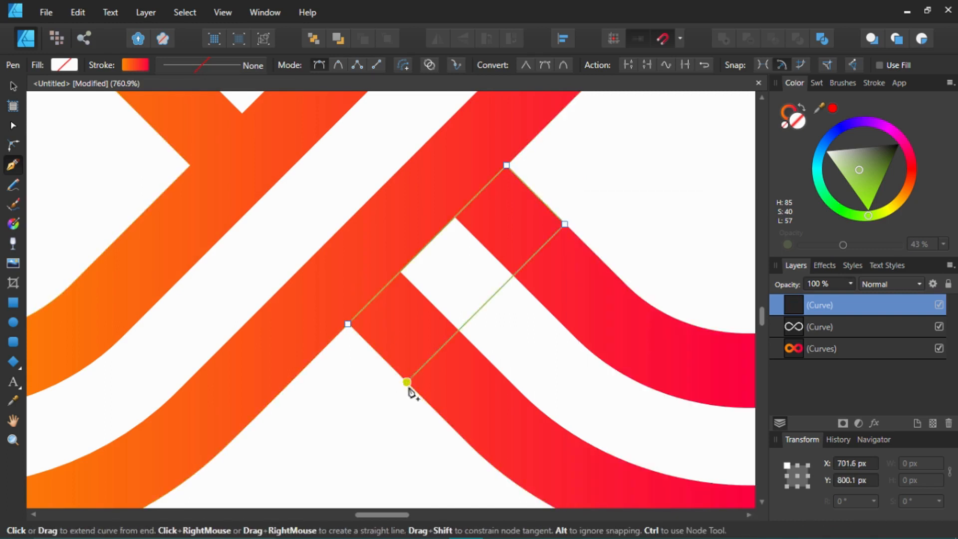
click(349, 325)
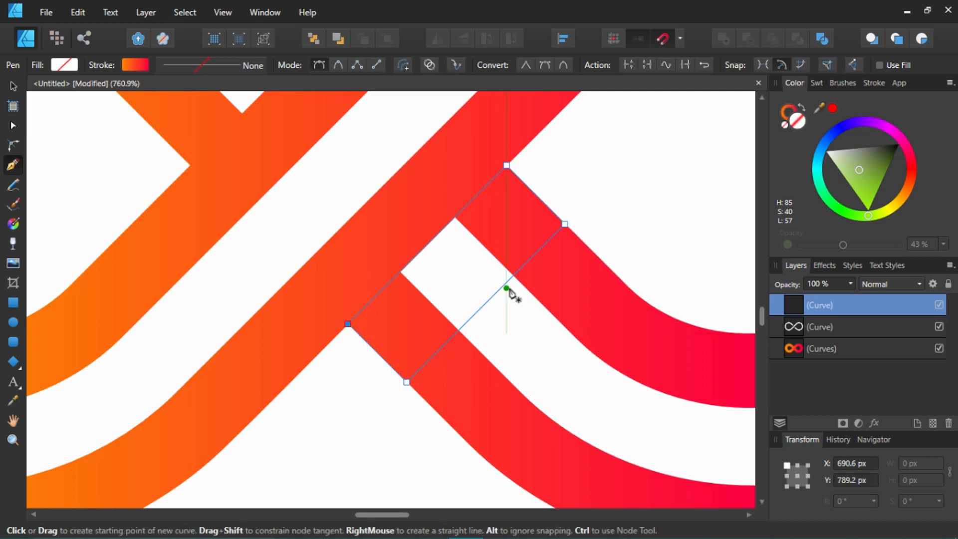
Lengthen the rectangular path to about 45.4 px wide and high by moving its two outer nodes farther along the bands, and deselect it.
key(v)
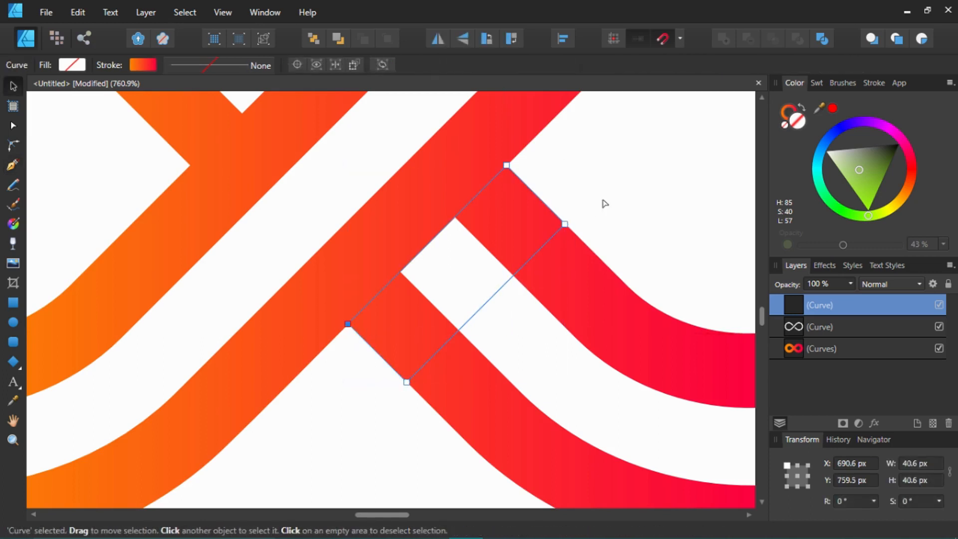
key(a)
key(v)
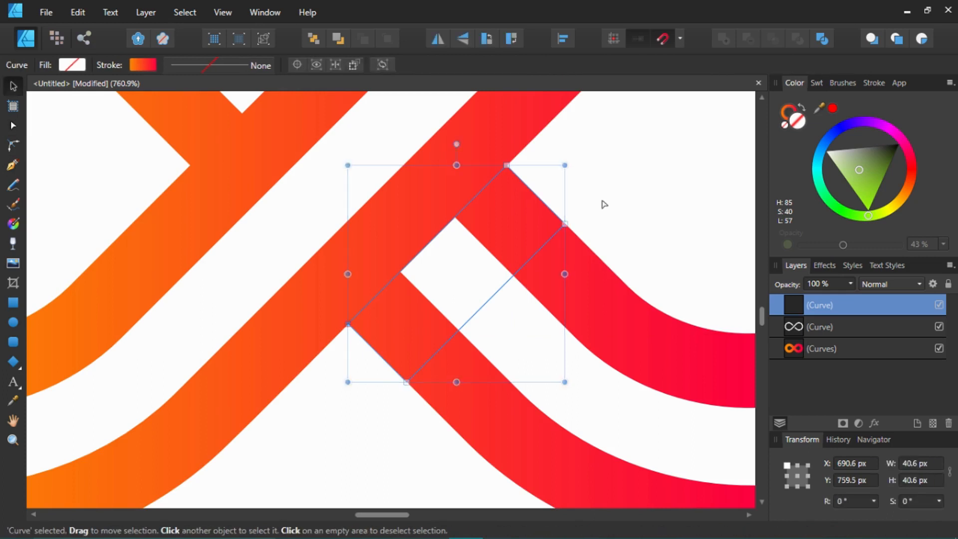
key(a)
drag(602, 201, 385, 435)
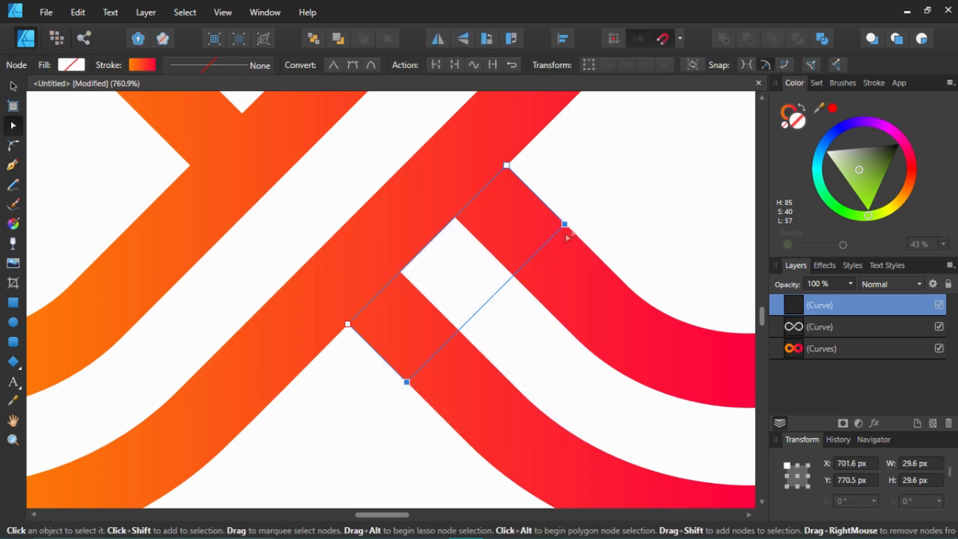
drag(564, 224, 588, 251)
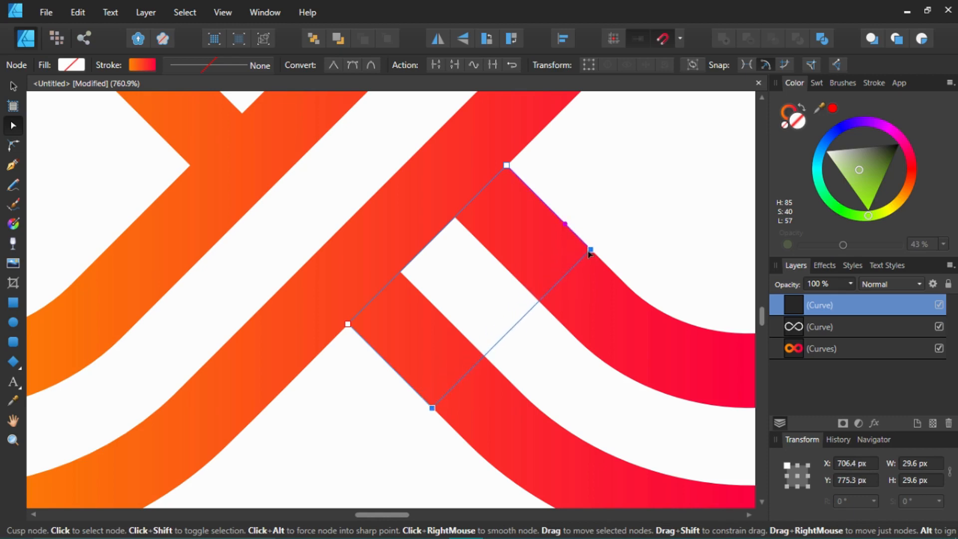
key(v)
click(403, 409)
Fill the rectangular path with near-black (H 85, S 100, L 3) at 35% opacity as a shadow.
scroll(404, 418, down, 5)
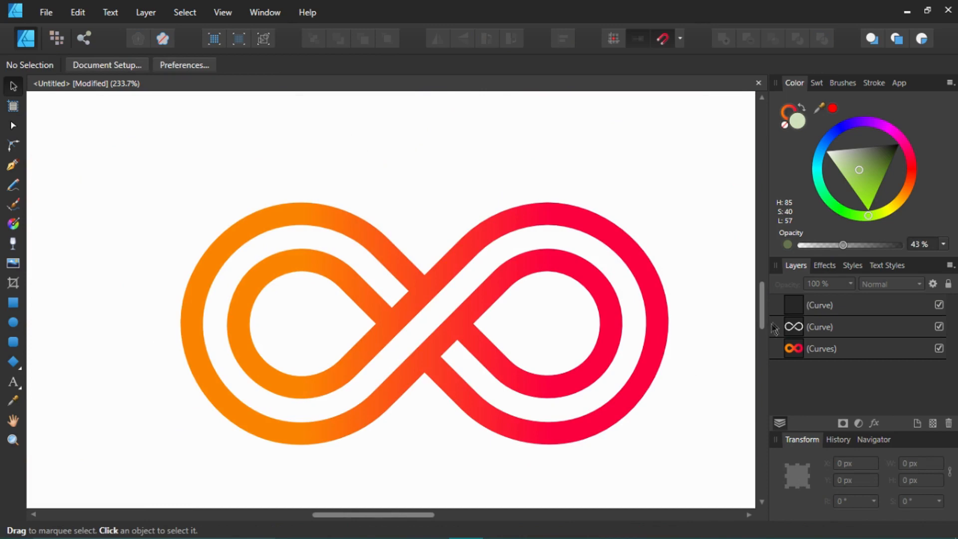
click(806, 311)
drag(846, 188, 896, 148)
mouse_move(846, 249)
mouse_down()
mouse_move(815, 249)
mouse_move(836, 249)
mouse_up()
Clone the dark shadow rectangle onto the underlying bands on the opposite side of the crossing.
scroll(599, 288, up, 3)
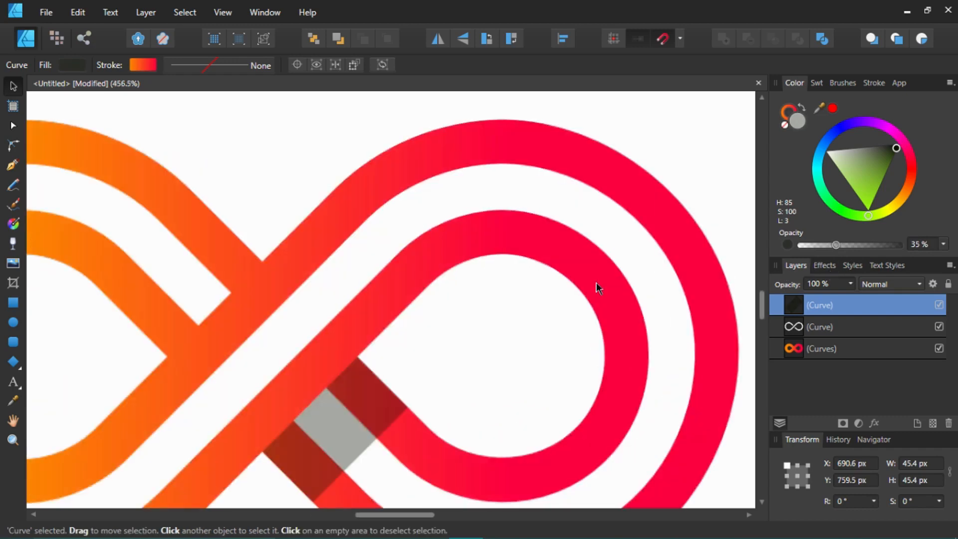
scroll(598, 288, down, 3)
scroll(608, 250, left, 3)
key(ctrl+j)
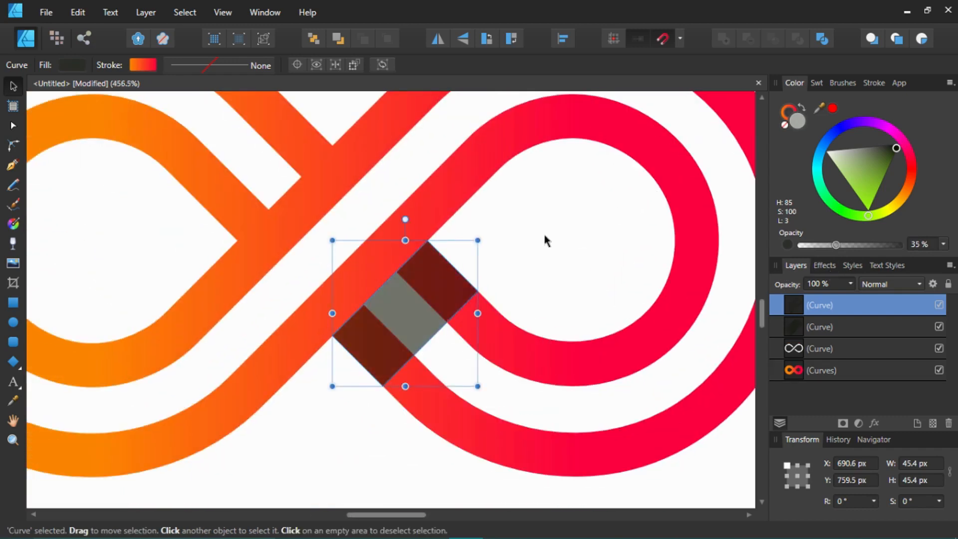
key(ctrl+z)
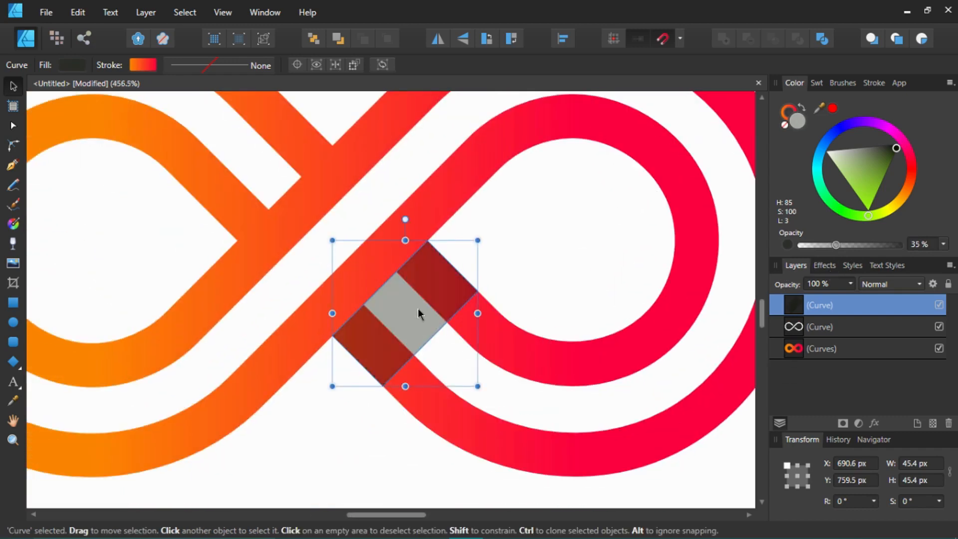
mouse_move(418, 307)
mouse_down()
mouse_move(294, 175)
mouse_move(290, 150)
mouse_up()
click(328, 391)
scroll(353, 374, down, 1)
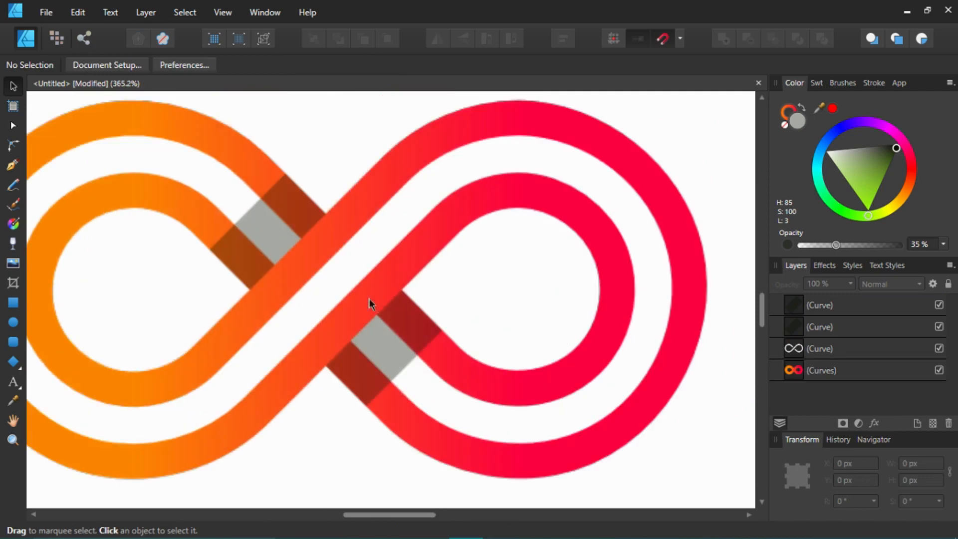
Combine the two shadow rectangles into a single shape with the Add operation.
scroll(443, 315, down, 3)
scroll(478, 294, up, 3)
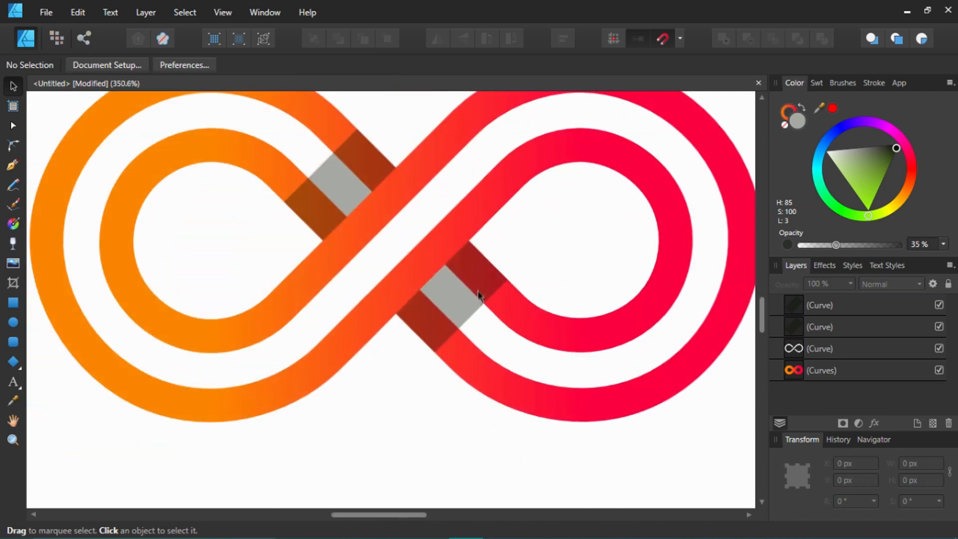
click(464, 299)
shift+click(349, 193)
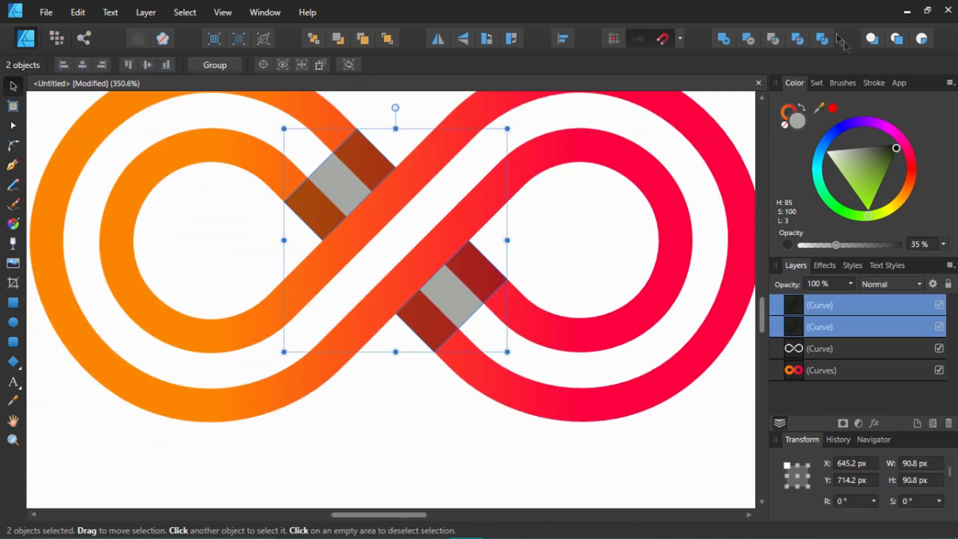
click(730, 43)
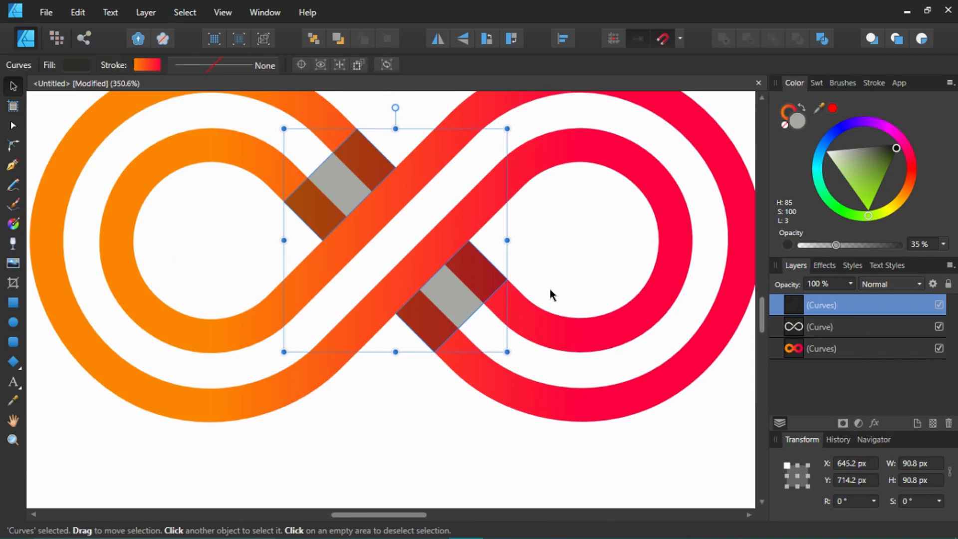
Apply a linear gradient fill to the combined shadow, running from one rectangle's outer edge across the crossing to the opposite rectangle's outer edge.
key(g)
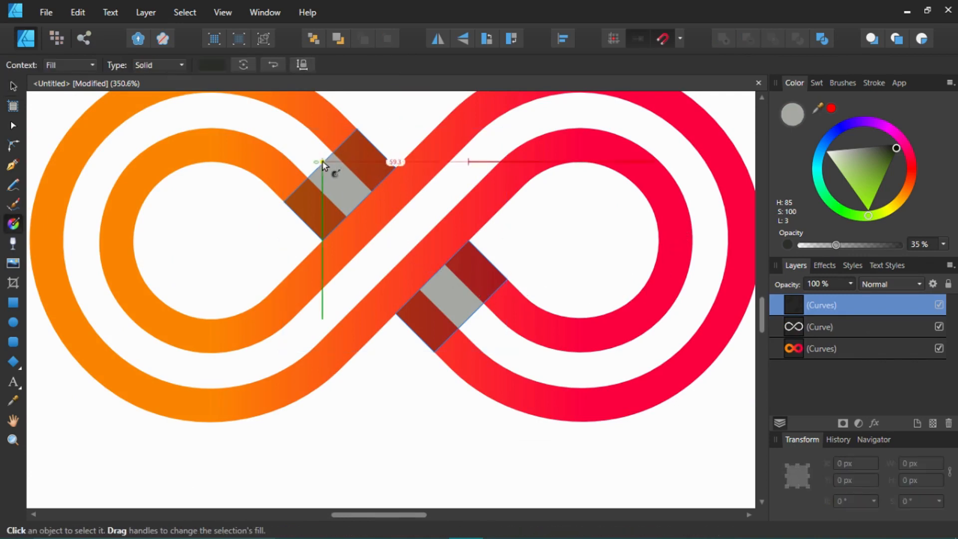
key(ctrl+d)
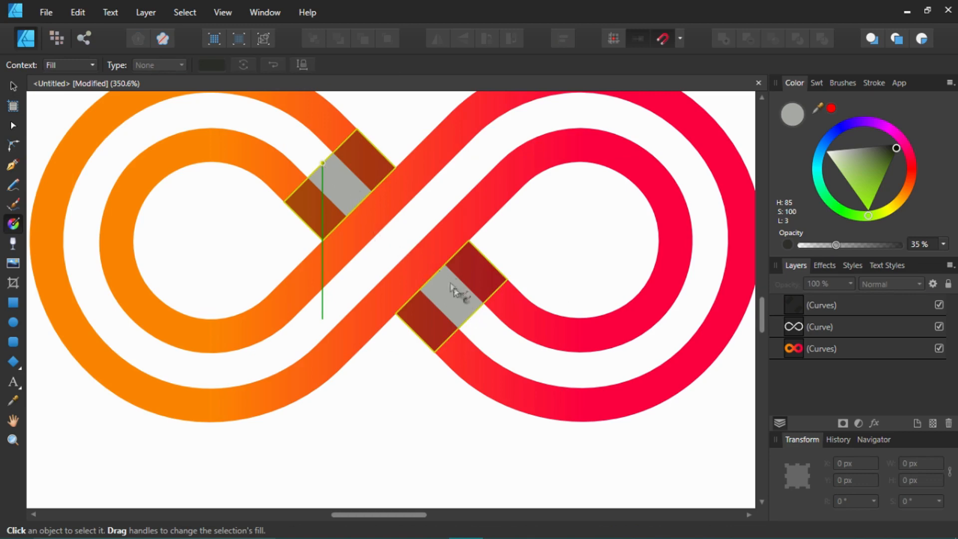
click(325, 175)
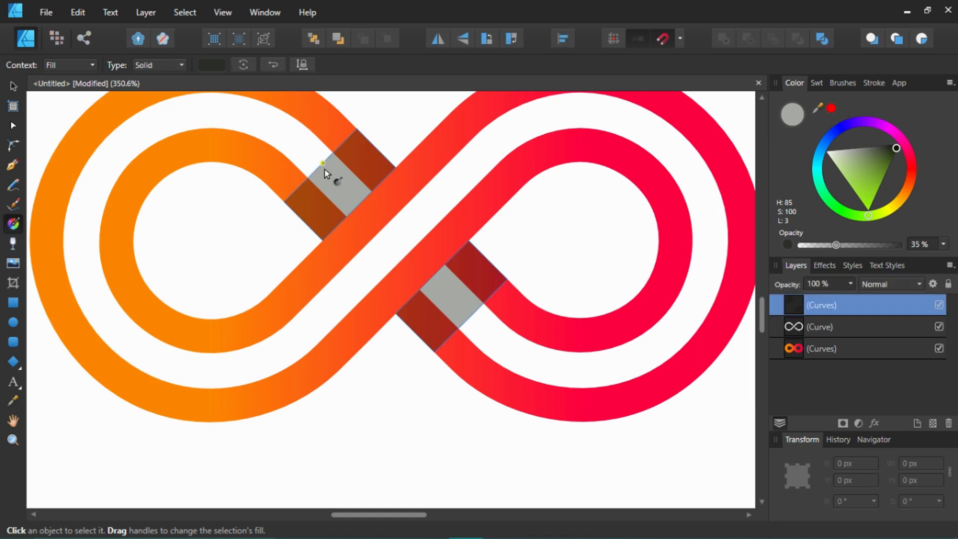
drag(323, 163, 473, 313)
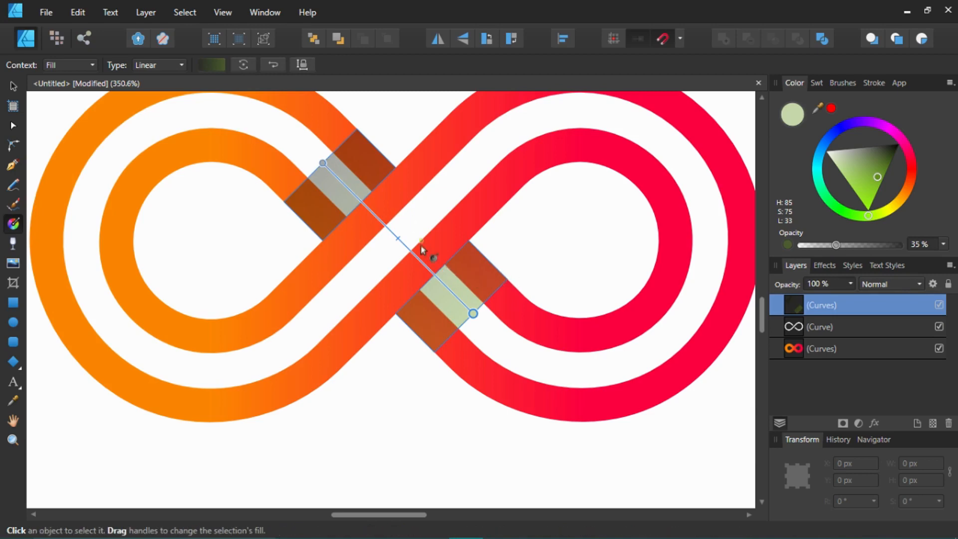
Add a stop midway along the shadow gradient and set it to black (H 85, S 100, L 0) at 70% opacity.
click(398, 238)
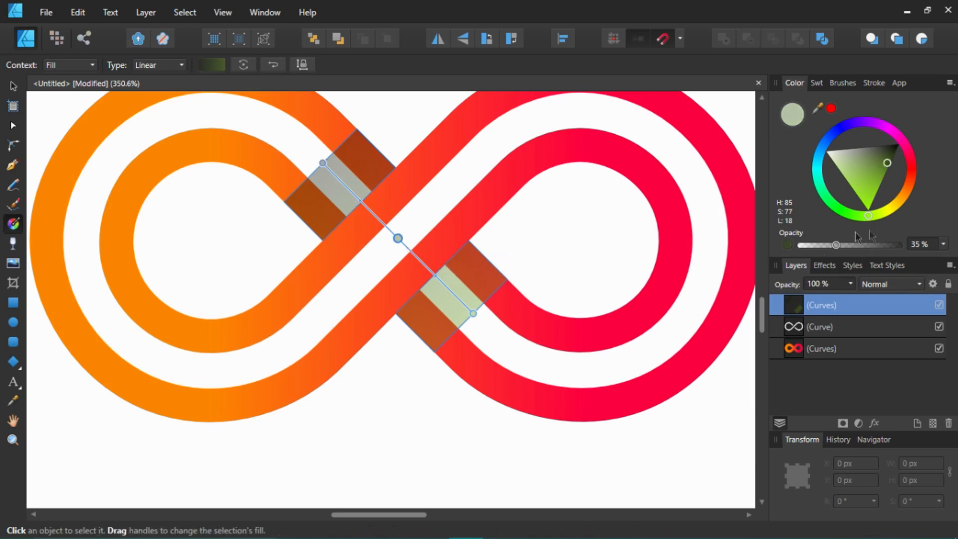
drag(862, 185, 898, 144)
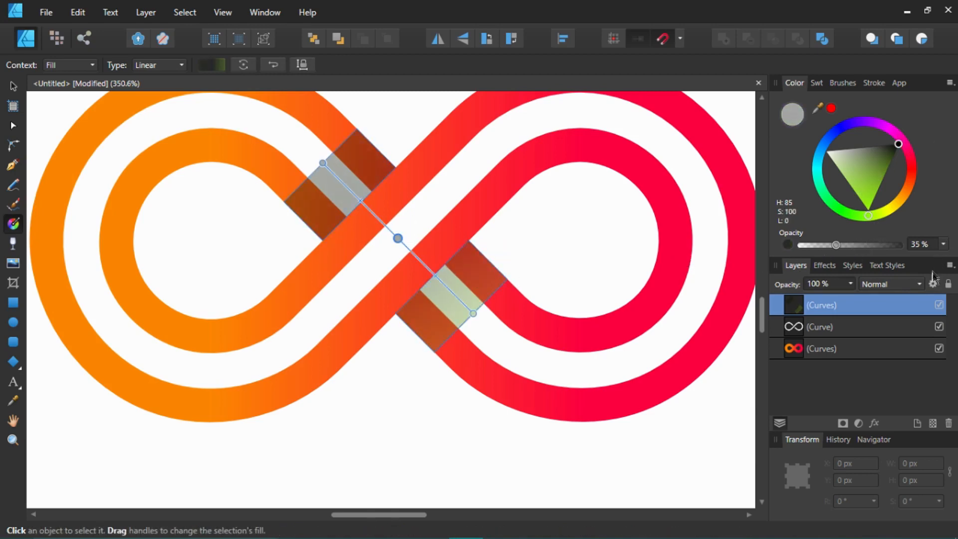
click(921, 244)
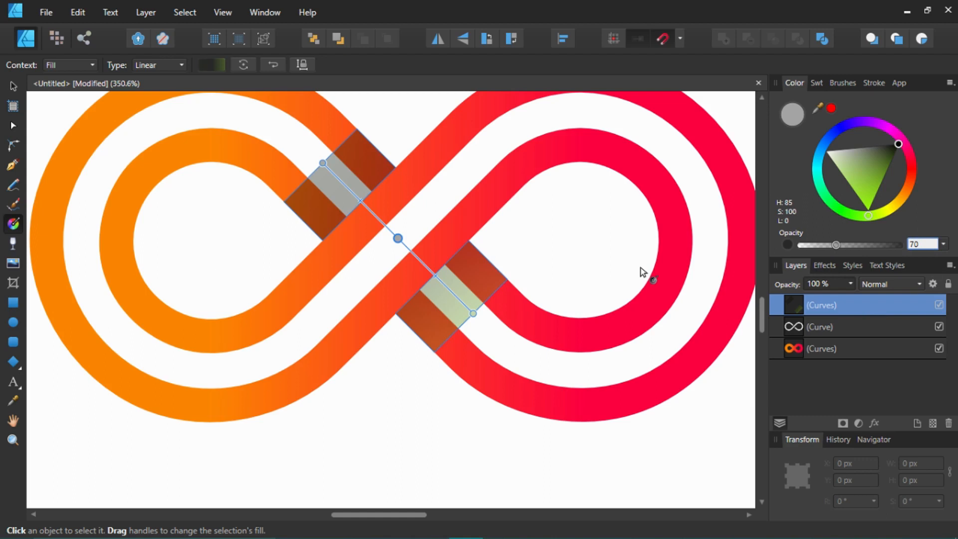
key(Return)
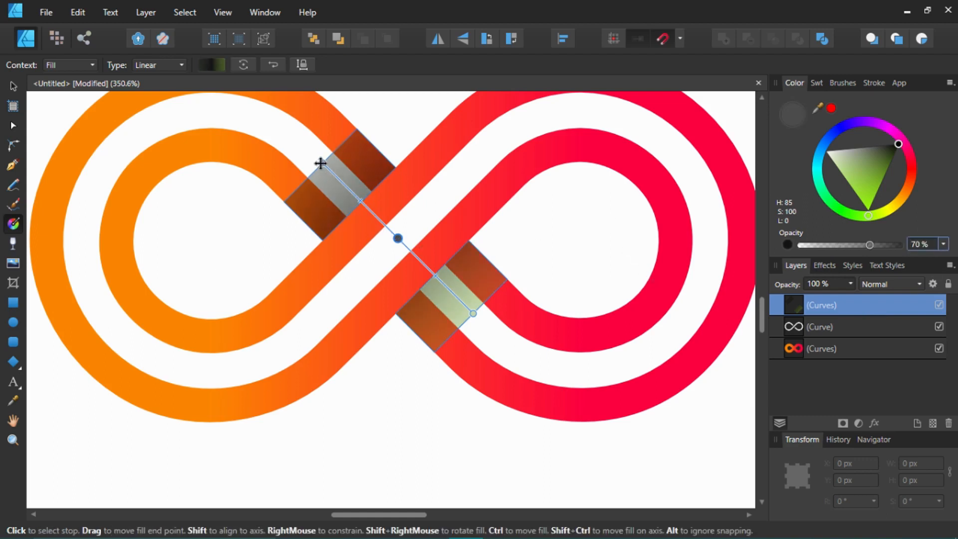
Set both end stops of the shadow gradient to 0% opacity.
drag(322, 162, 578, 184)
drag(836, 245, 539, 295)
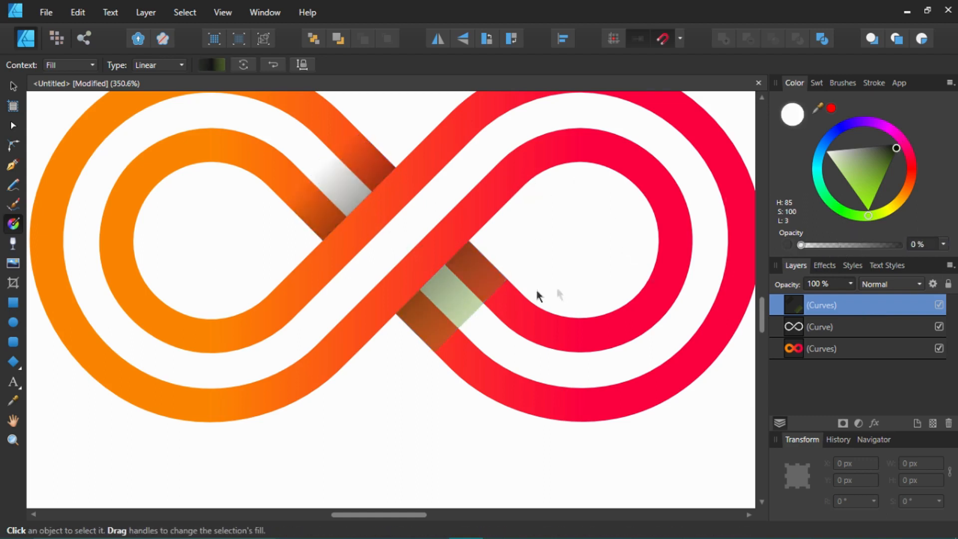
click(471, 315)
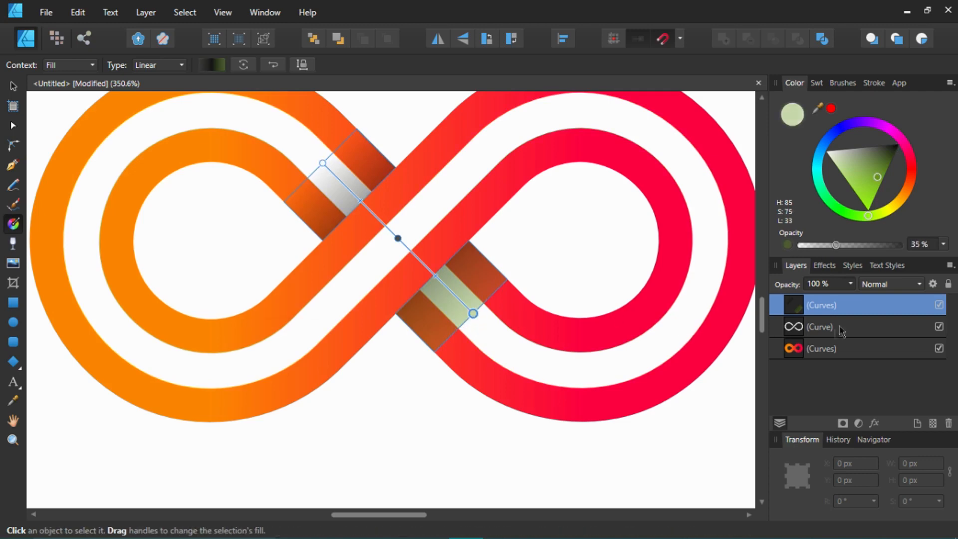
drag(835, 246, 257, 316)
scroll(413, 316, down, 5)
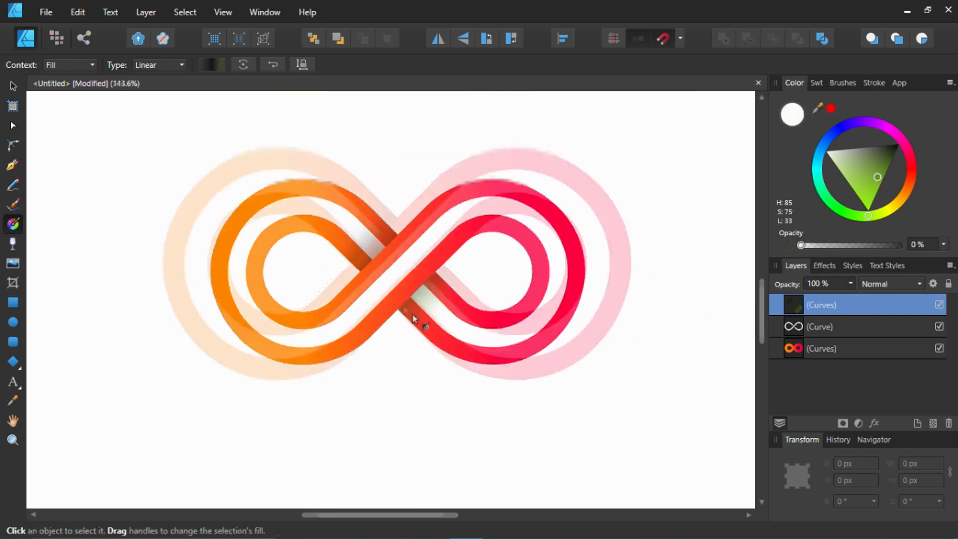
scroll(458, 340, up, 3)
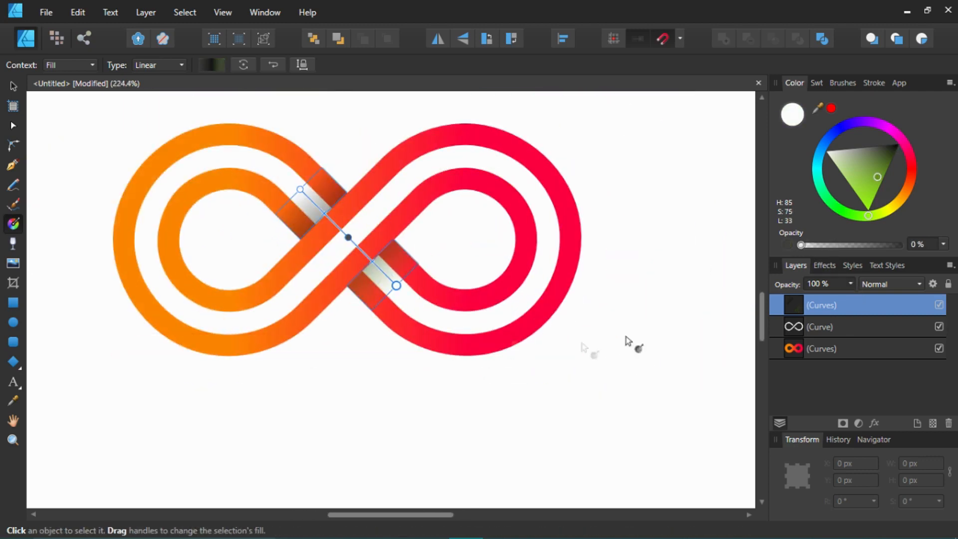
Set the colour of both transparent end stops to black (H 85, S 100, L 0).
drag(882, 160, 898, 144)
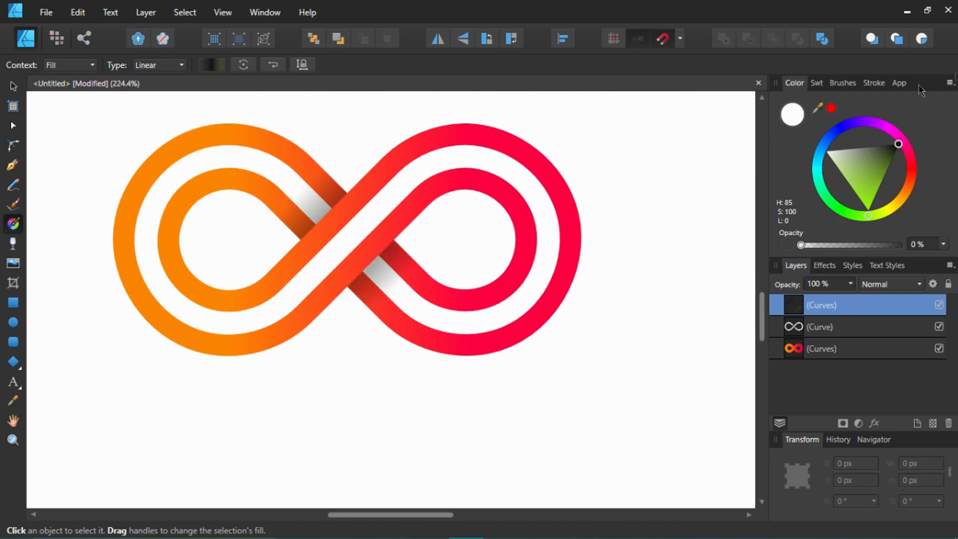
scroll(279, 259, up, 4)
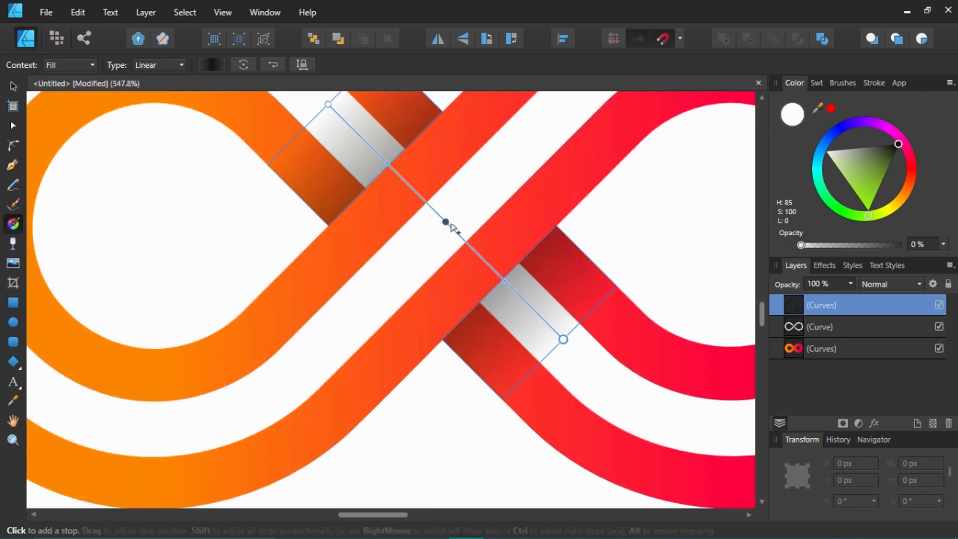
click(446, 222)
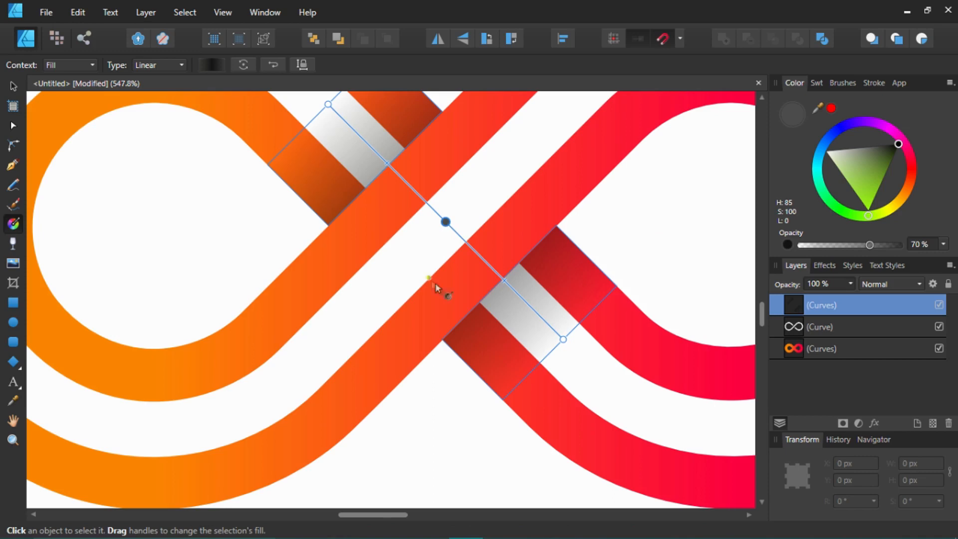
click(563, 339)
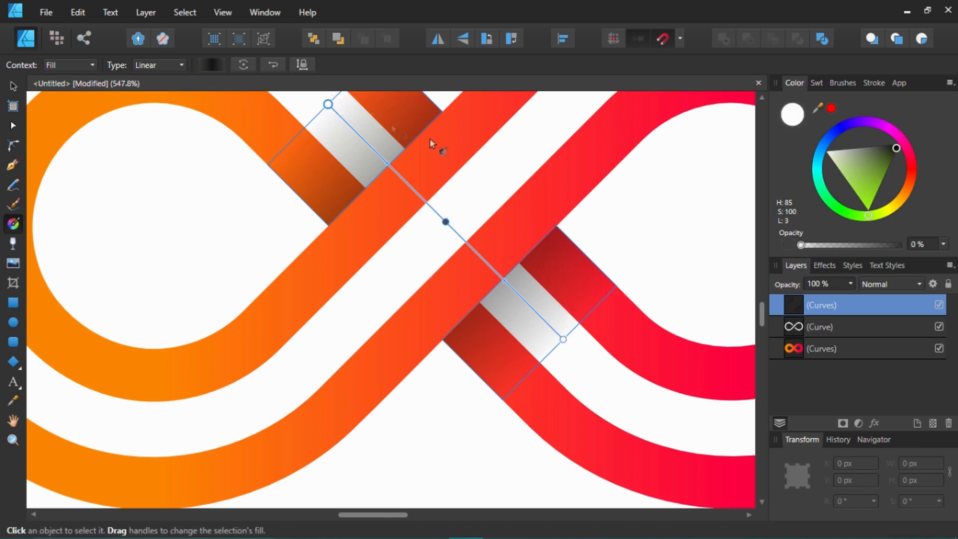
scroll(506, 242, down, 3)
click(896, 148)
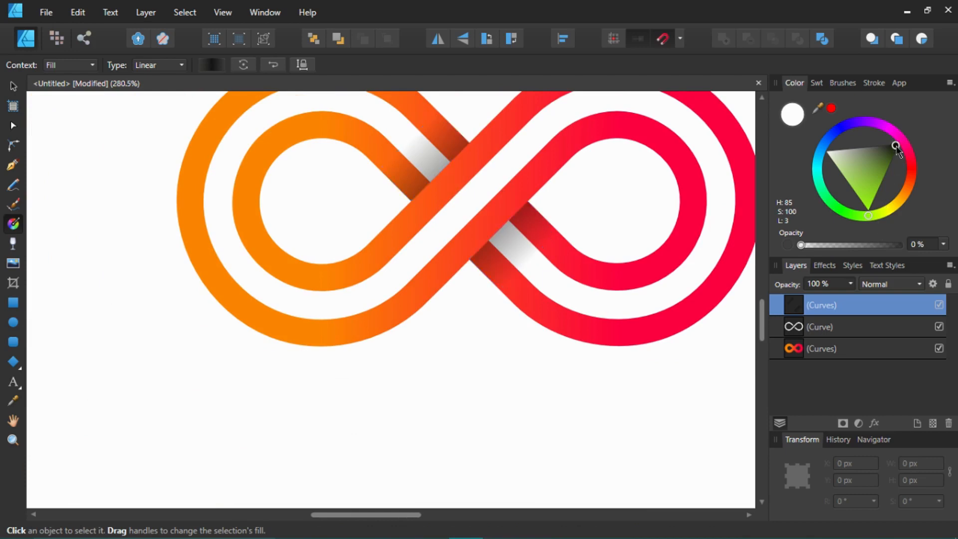
Deselect the shadow and examine the faded shadows at the logo's crossing at several magnifications.
key(v)
click(447, 380)
drag(541, 383, 534, 365)
scroll(534, 372, down, 5)
scroll(632, 394, up, 6)
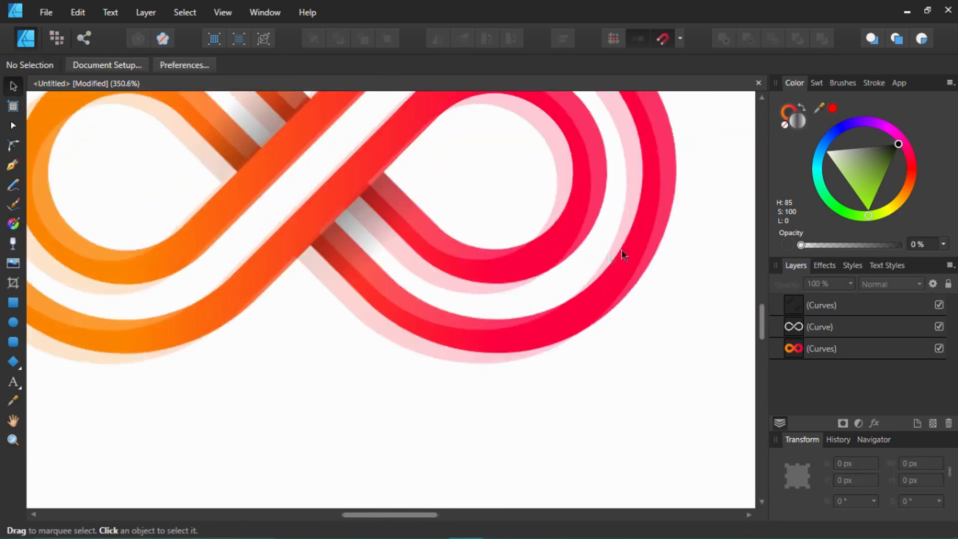
scroll(546, 259, down, 6)
scroll(574, 325, up, 5)
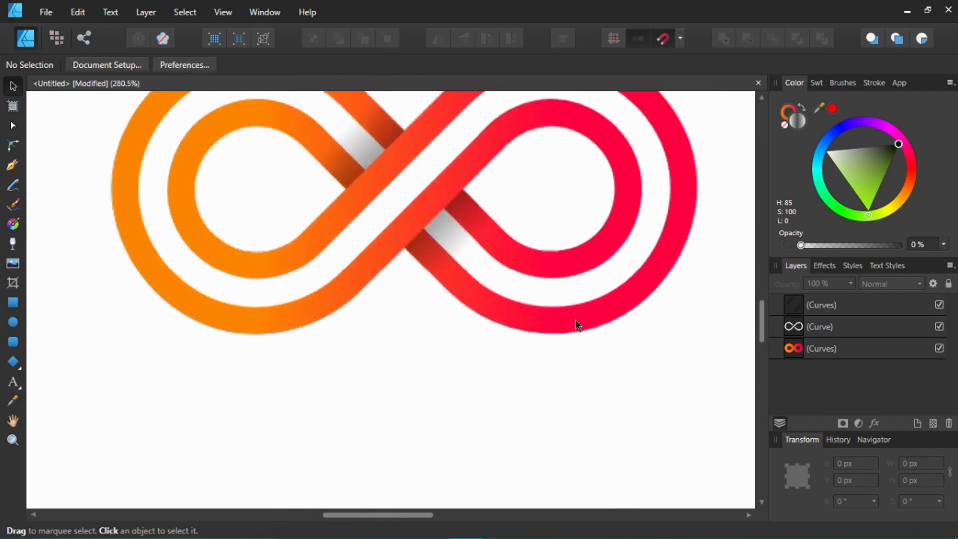
scroll(580, 384, down, 2)
scroll(537, 321, up, 2)
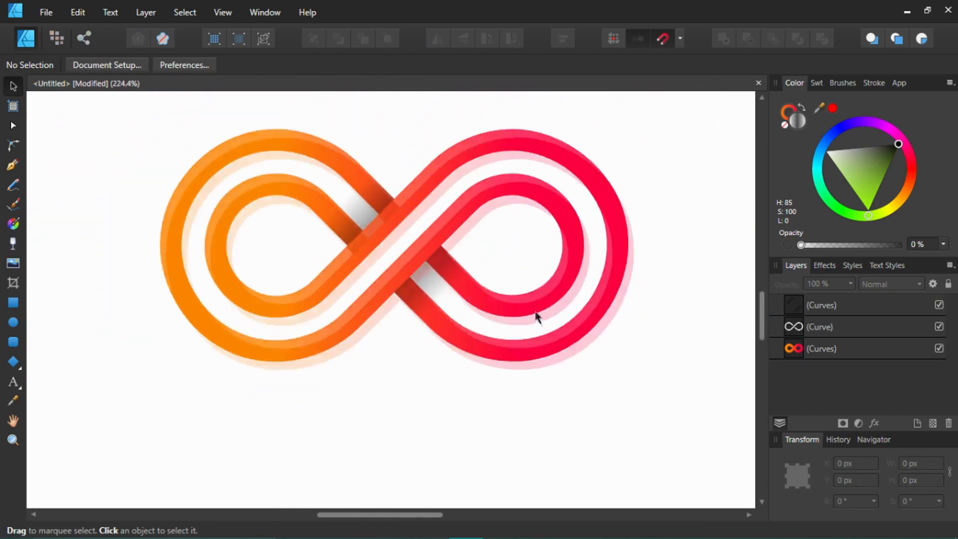
scroll(605, 265, down, 6)
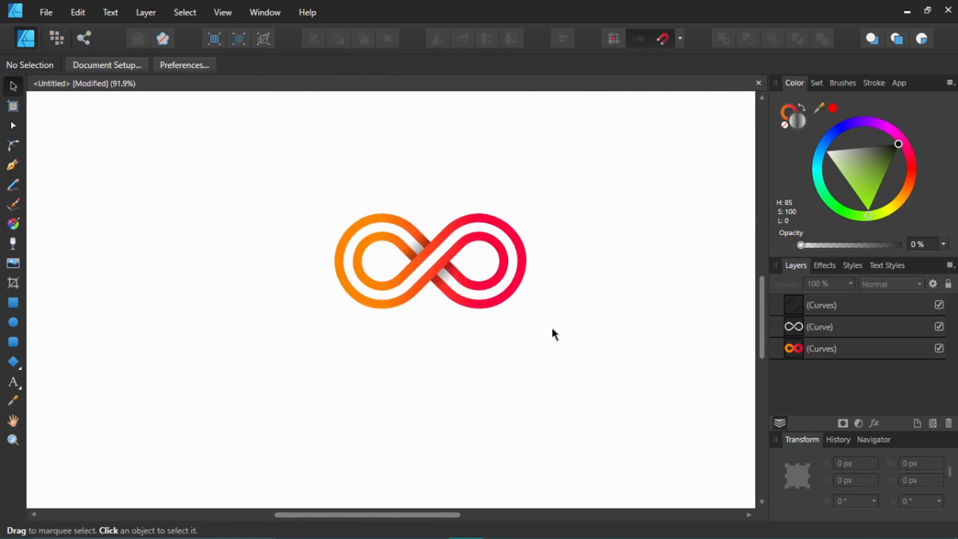
scroll(377, 211, down, 2)
scroll(376, 212, up, 5)
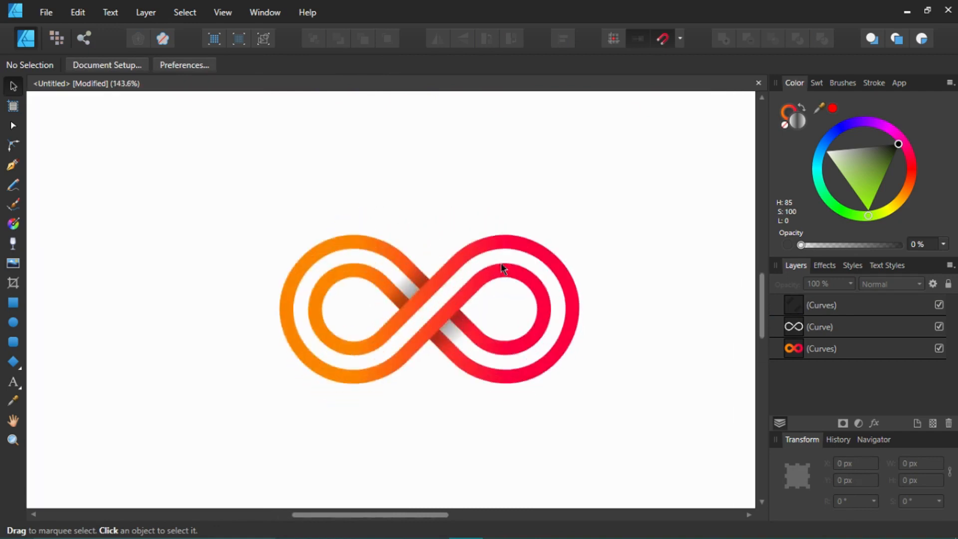
Duplicate all three logo objects and place the copy above and to the right of the original, at about X 773.5, Y 454 px.
drag(219, 196, 674, 439)
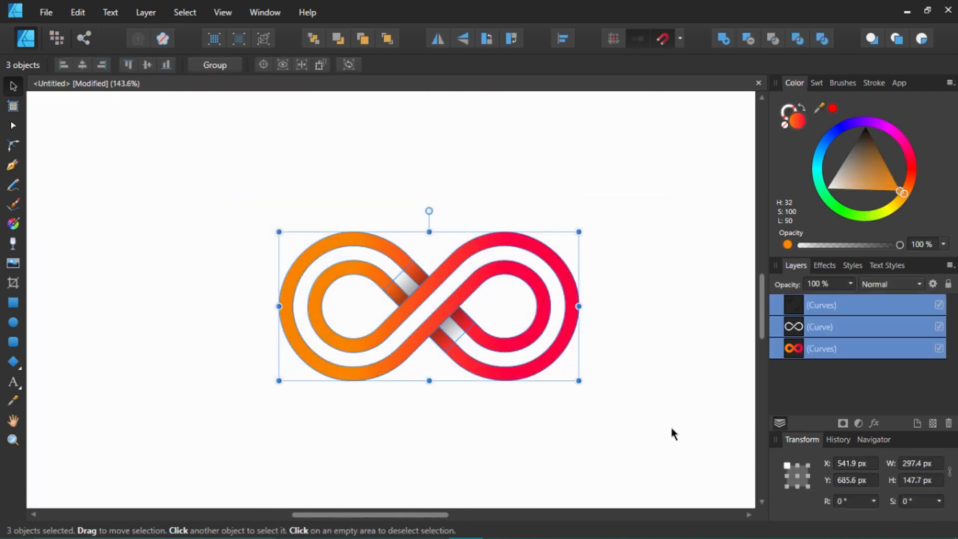
key(ctrl+j)
scroll(433, 252, down, 7)
drag(431, 270, 507, 194)
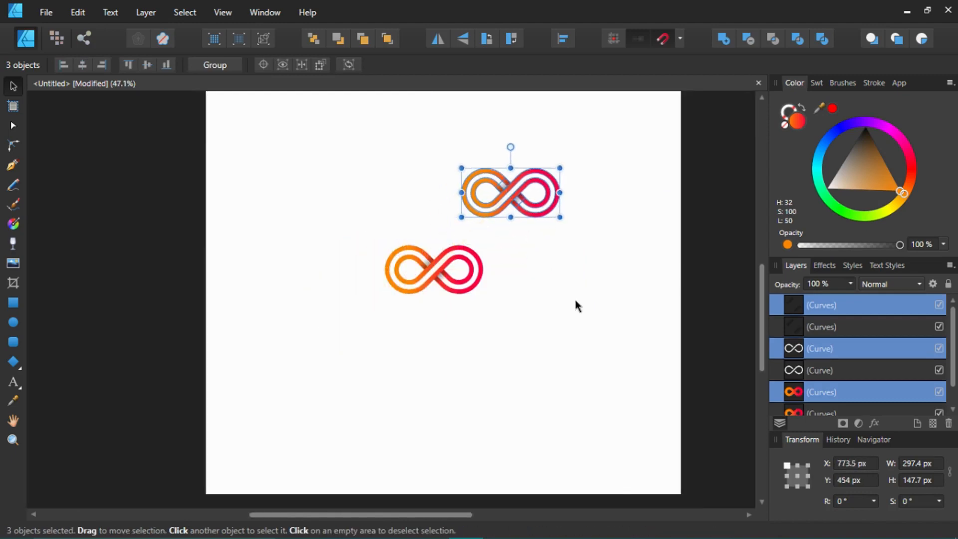
Bring the duplicated logo's three objects to the front of the layer order and deselect them.
scroll(532, 279, up, 5)
drag(532, 279, 405, 244)
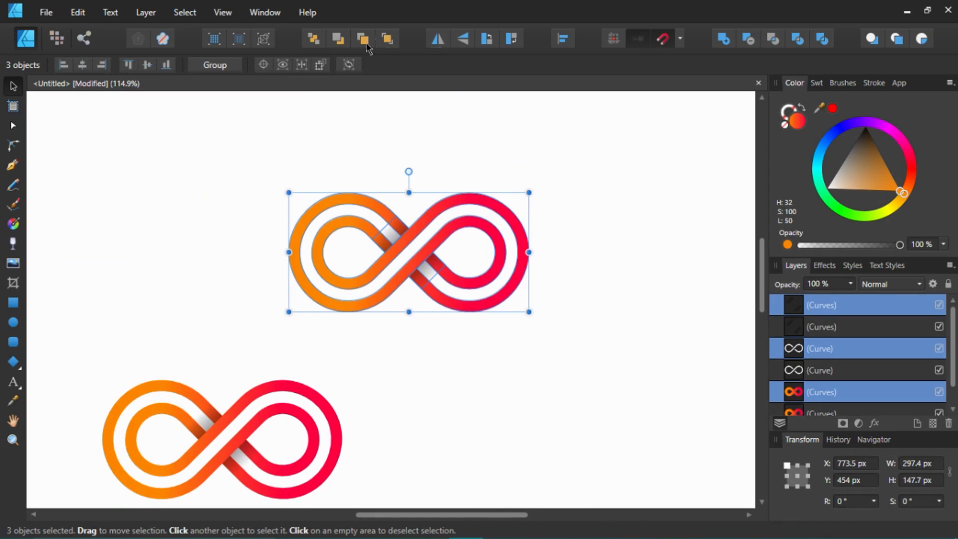
click(393, 37)
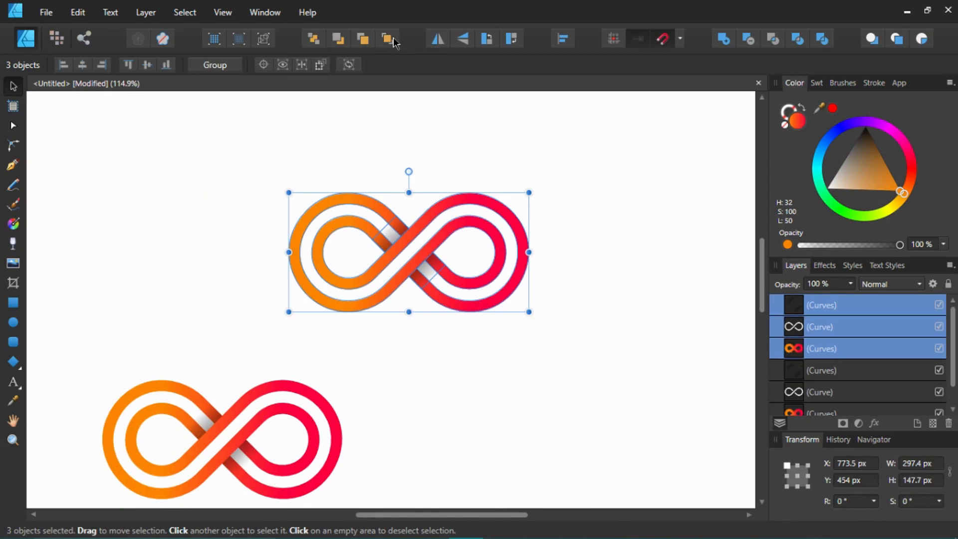
click(714, 293)
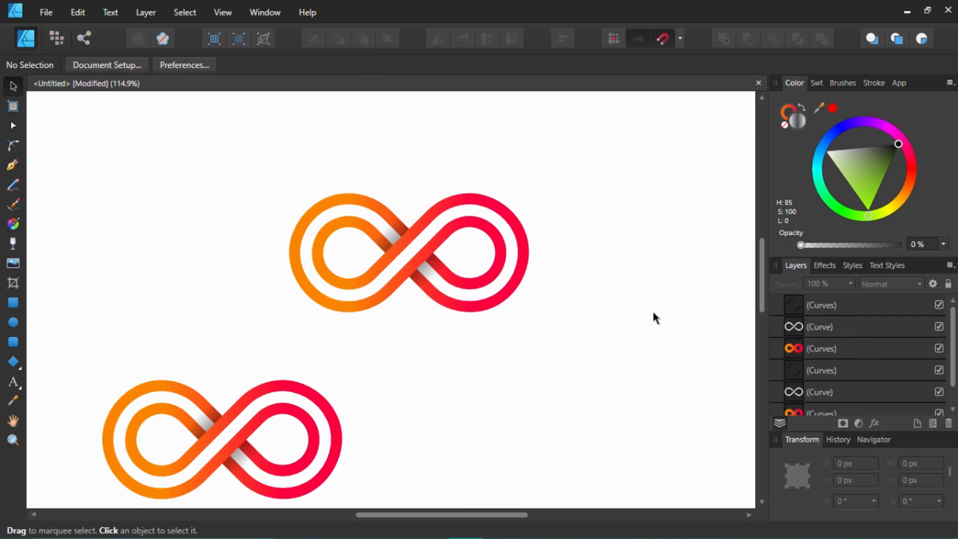
Delete the four nodes of the upper-left shadow rectangle in the duplicated logo, keeping only the lower-right one.
scroll(473, 244, up, 5)
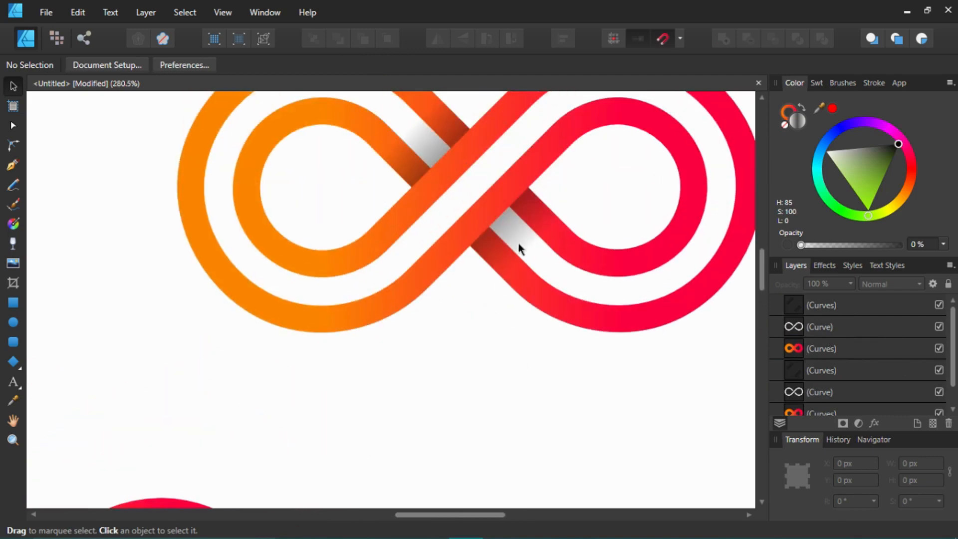
click(517, 241)
scroll(487, 444, up, 3)
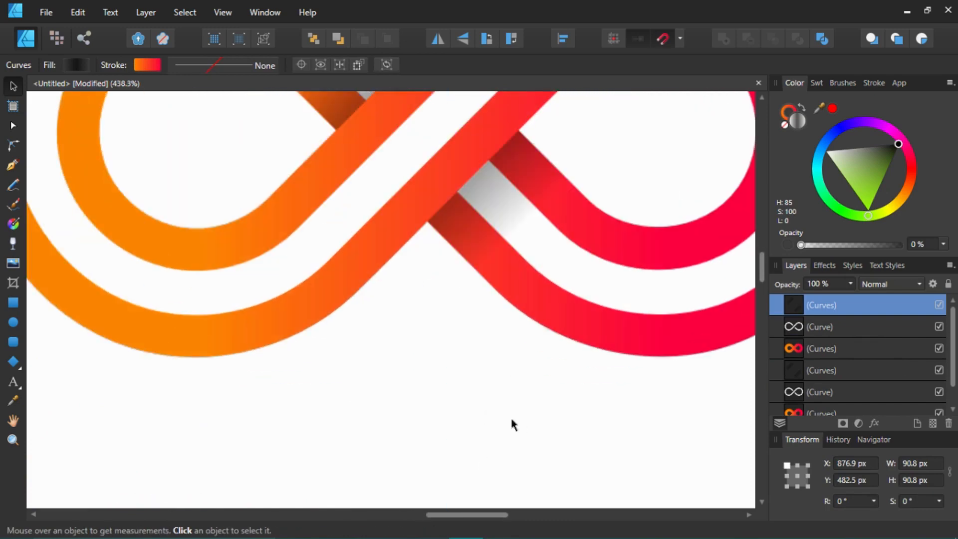
key(a)
scroll(528, 394, up, 3)
scroll(528, 393, right, 3)
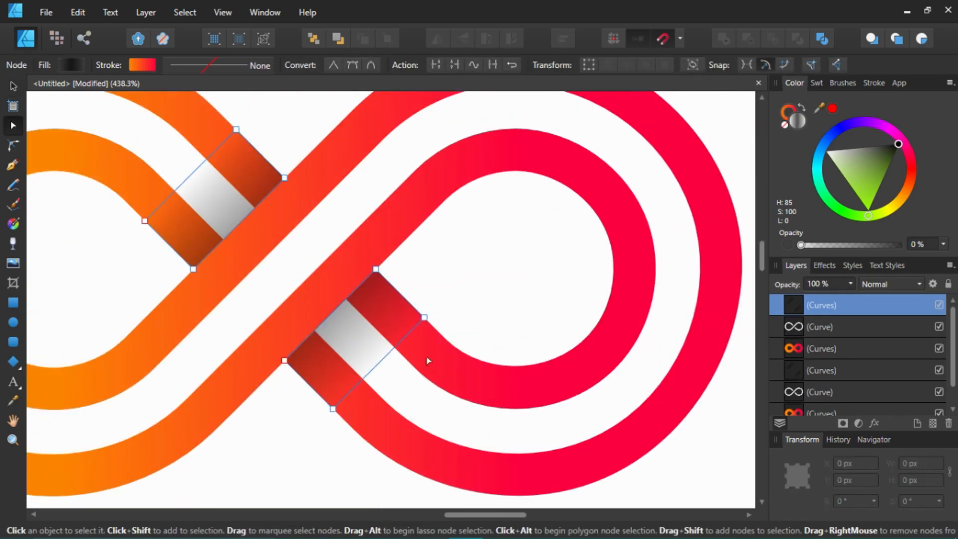
scroll(267, 208, down, 3)
drag(287, 144, 168, 306)
key(Delete)
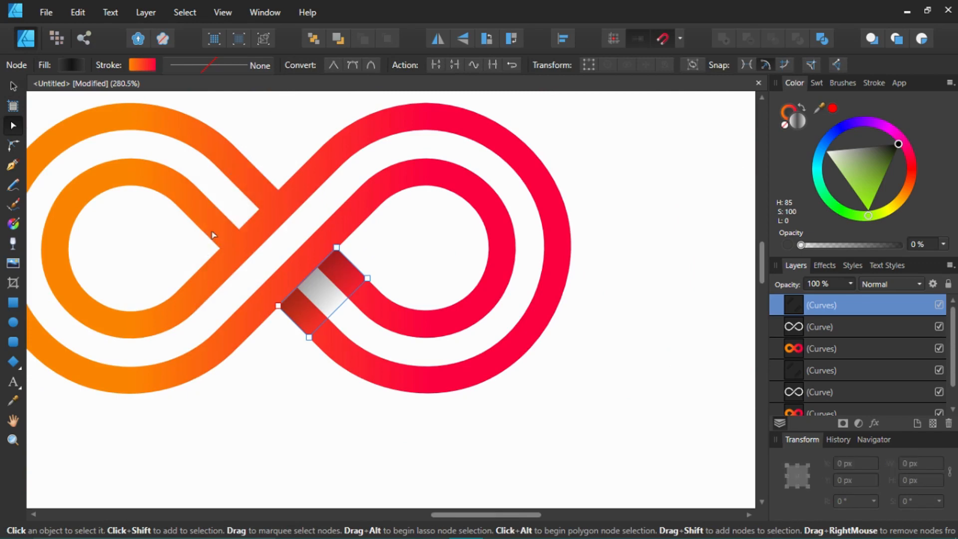
Fill the duplicated logo's remaining shadow rectangle with solid black (H 85, S 100, L 0) at 100% opacity.
click(896, 162)
scroll(350, 299, up, 5)
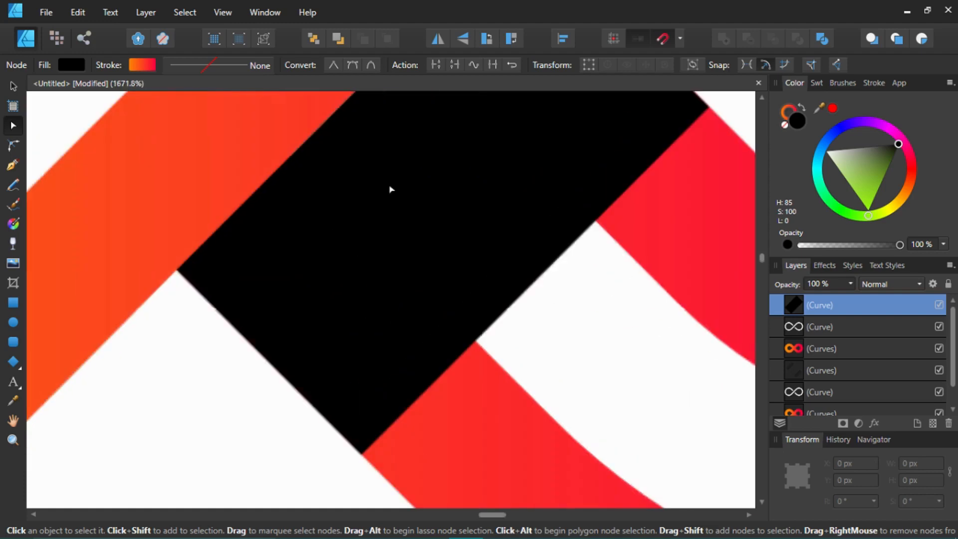
scroll(349, 373, down, 2)
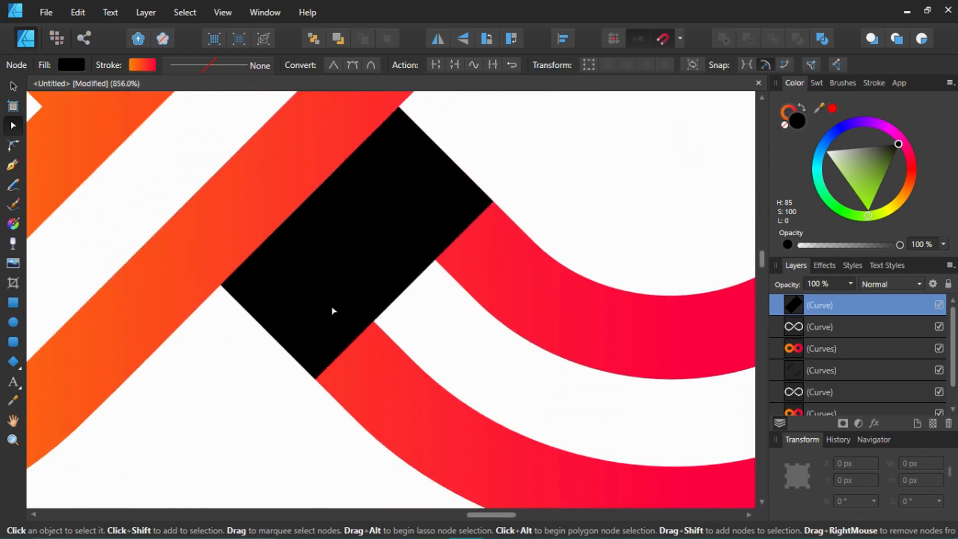
Shorten the black rectangle to about 29.6 px wide and high by moving its two outer nodes along the bands toward the crossing.
drag(532, 166, 255, 391)
drag(314, 382, 285, 350)
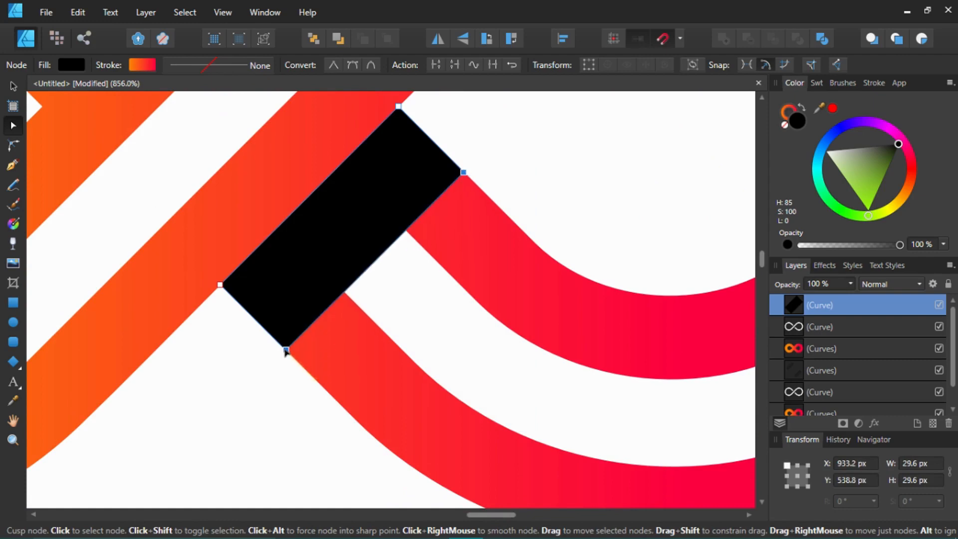
scroll(299, 394, down, 3)
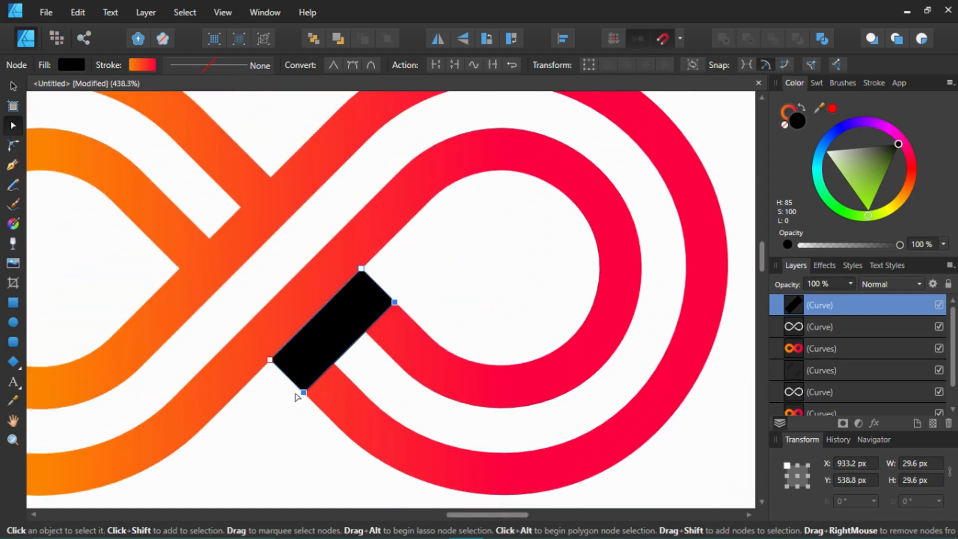
Duplicate the black rectangle and place the copy across the bands on the upper-left side of the crossing.
key(ctrl+j)
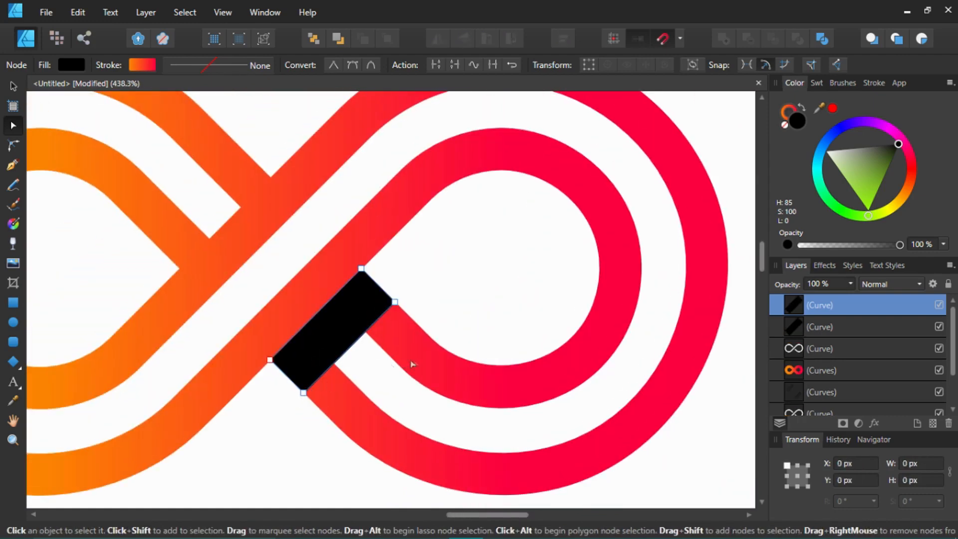
key(v)
drag(350, 331, 226, 212)
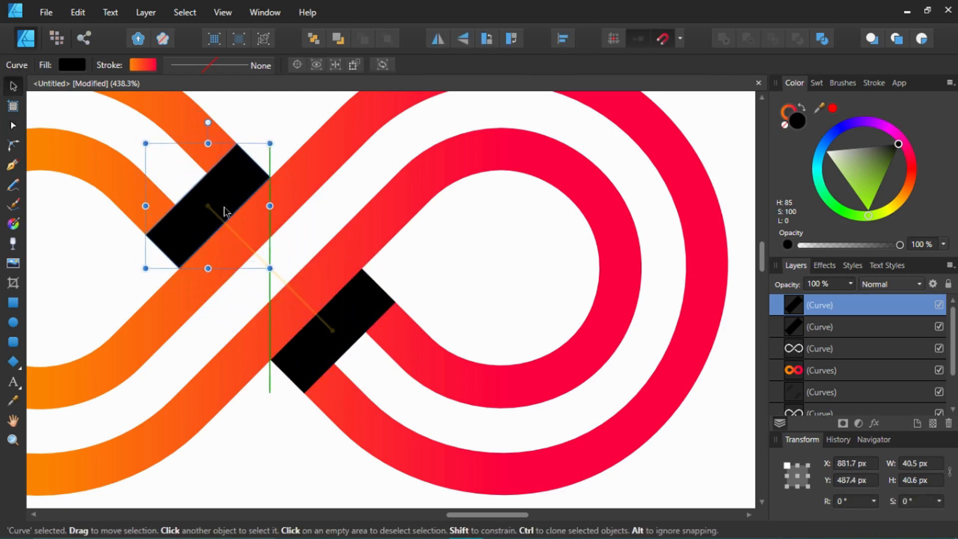
click(254, 449)
scroll(255, 451, down, 2)
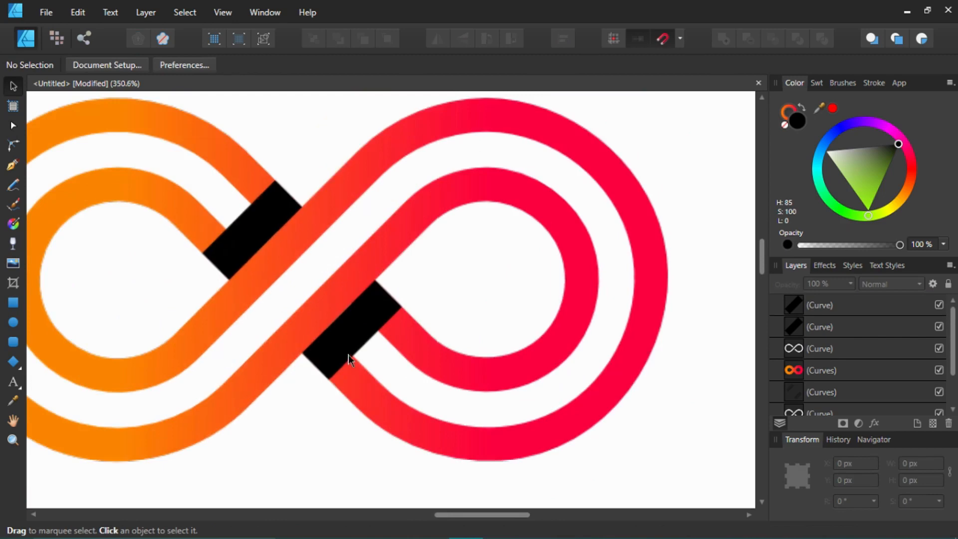
Select only the two black rectangles at the crossing and combine them into a single curves object.
click(349, 359)
shift+click(214, 239)
shift+click(231, 236)
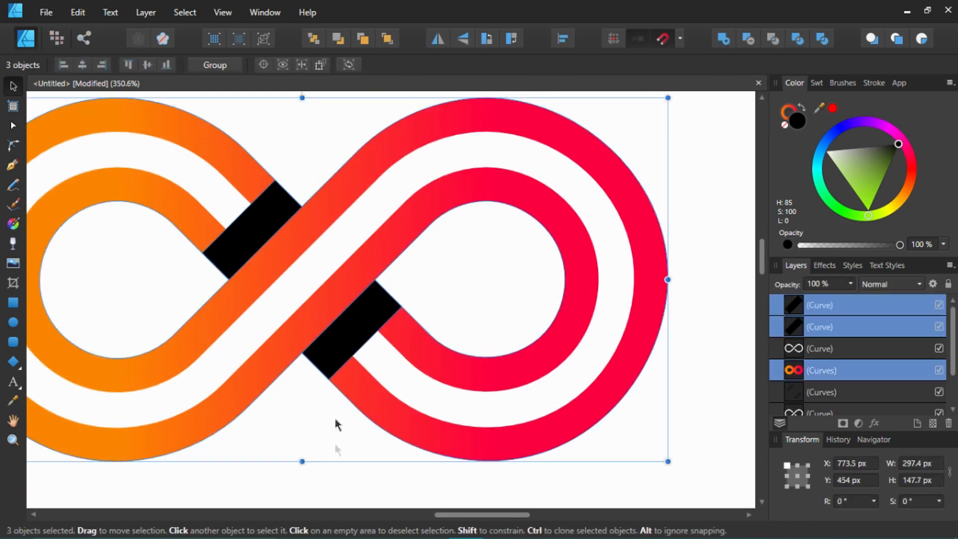
click(312, 447)
click(353, 345)
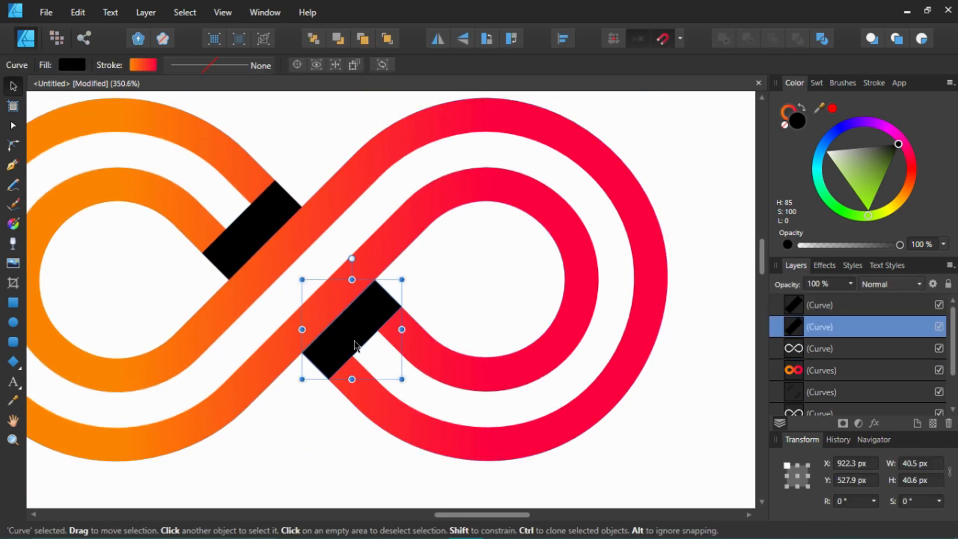
mouse_move(353, 341)
mouse_down()
mouse_move(342, 325)
mouse_move(349, 343)
mouse_up()
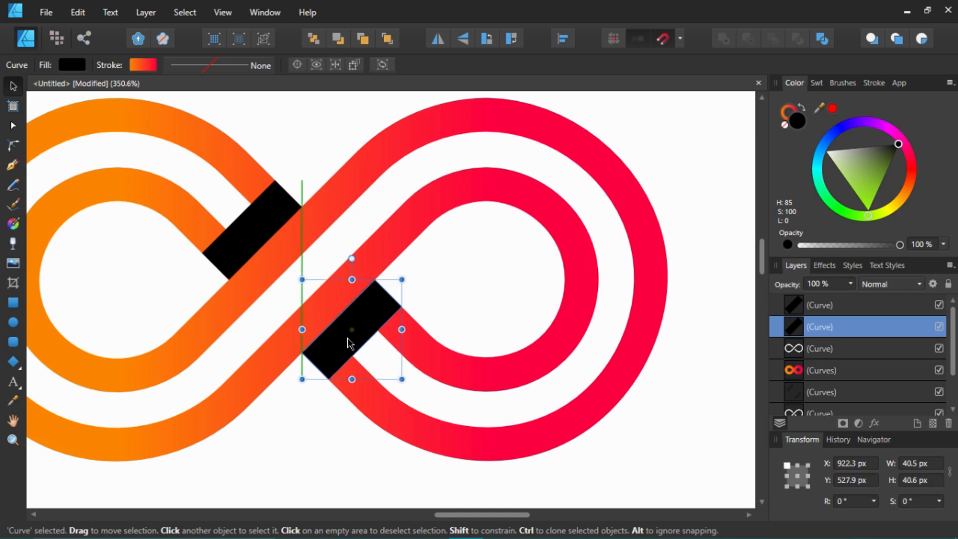
click(324, 449)
click(333, 368)
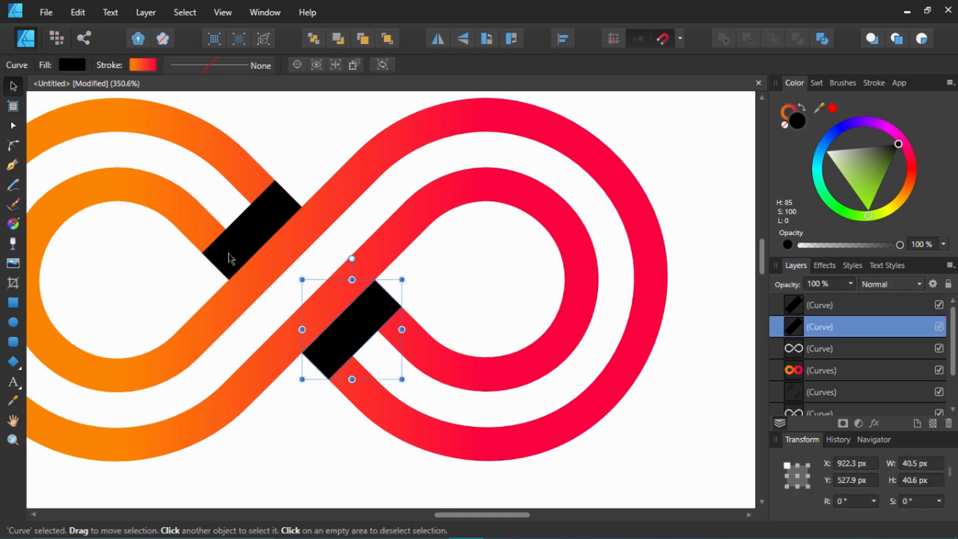
shift+click(250, 252)
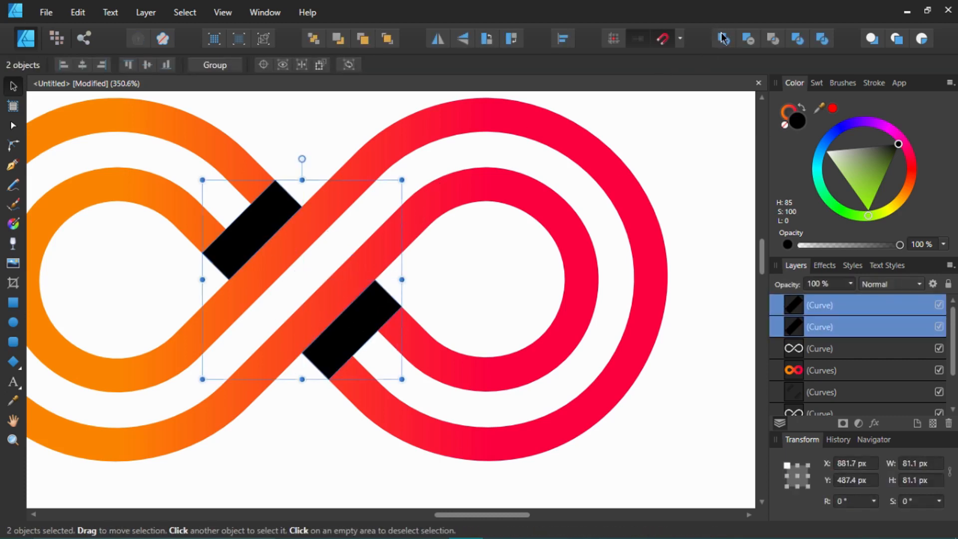
key(ctrl+k)
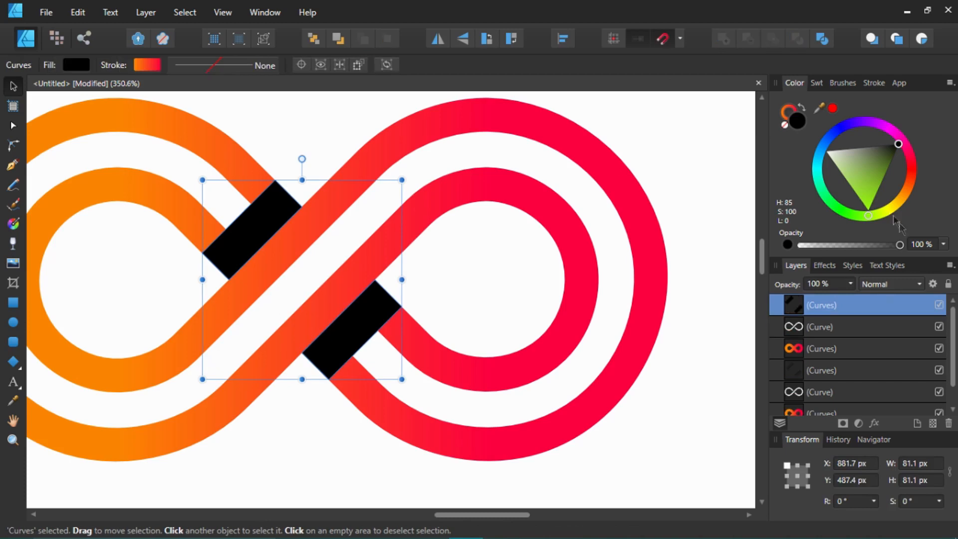
Set the fill opacity of the combined crossing rectangles to 30%.
click(921, 245)
key(Return)
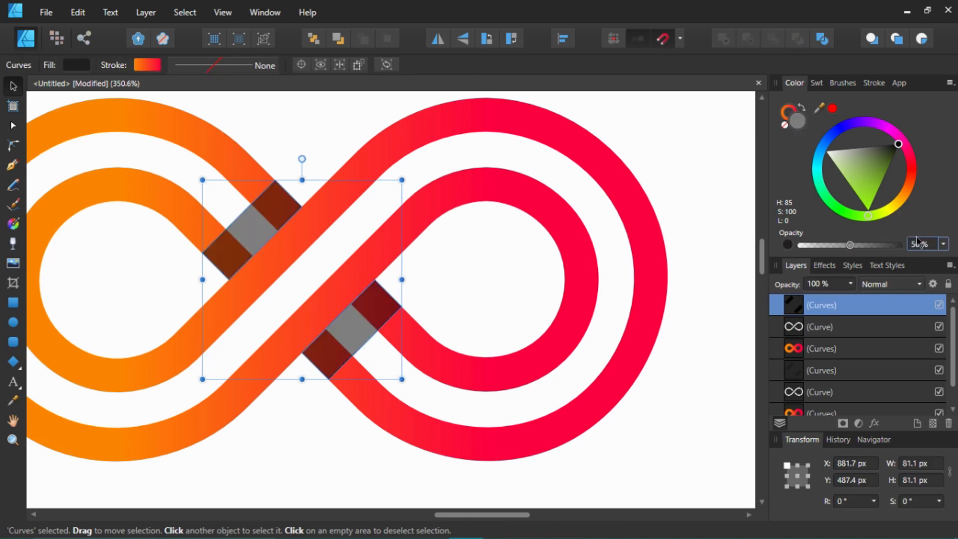
click(919, 248)
text(30)
key(Return)
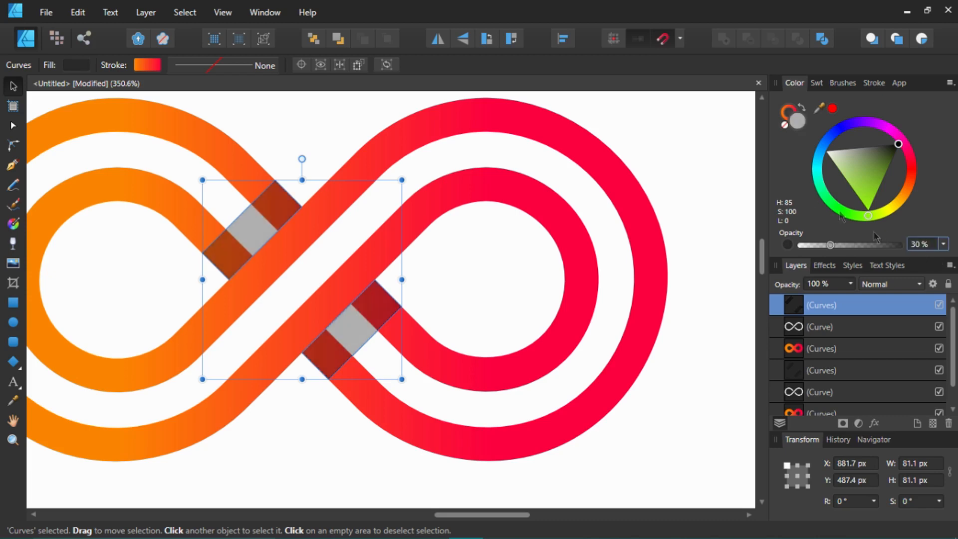
Recolour the duplicated logo's gradient bands with solid blue-violet (H 258, S 100, L 50) and deselect them.
scroll(581, 274, down, 3)
click(499, 449)
click(503, 359)
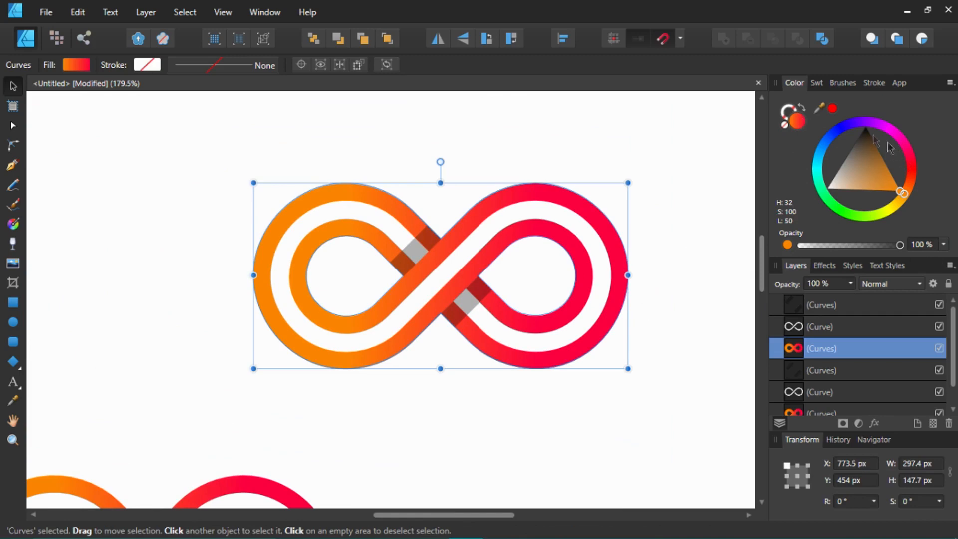
click(856, 129)
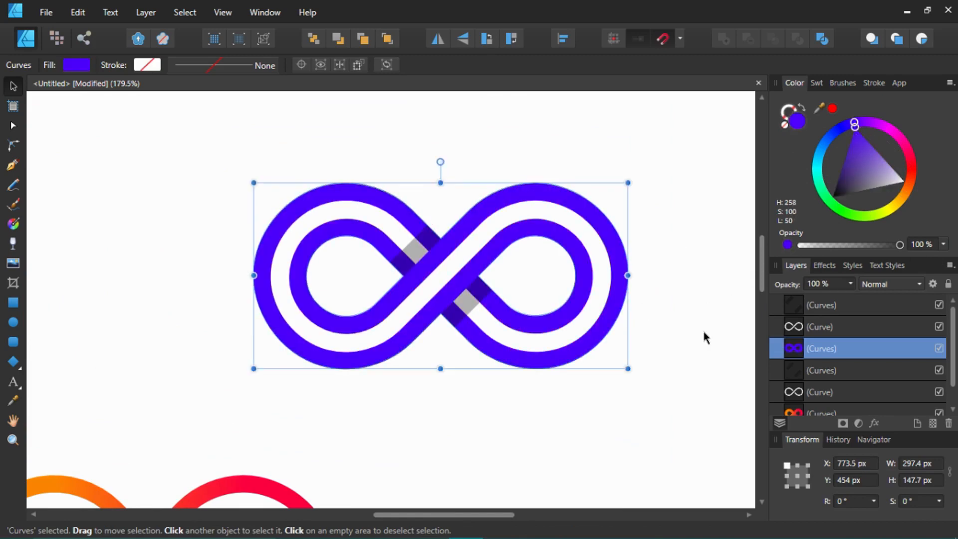
click(706, 338)
Move all three objects of the violet logo beside the orange-red one, to about X 920.4 px, Y 657.2 px.
scroll(708, 330, down, 5)
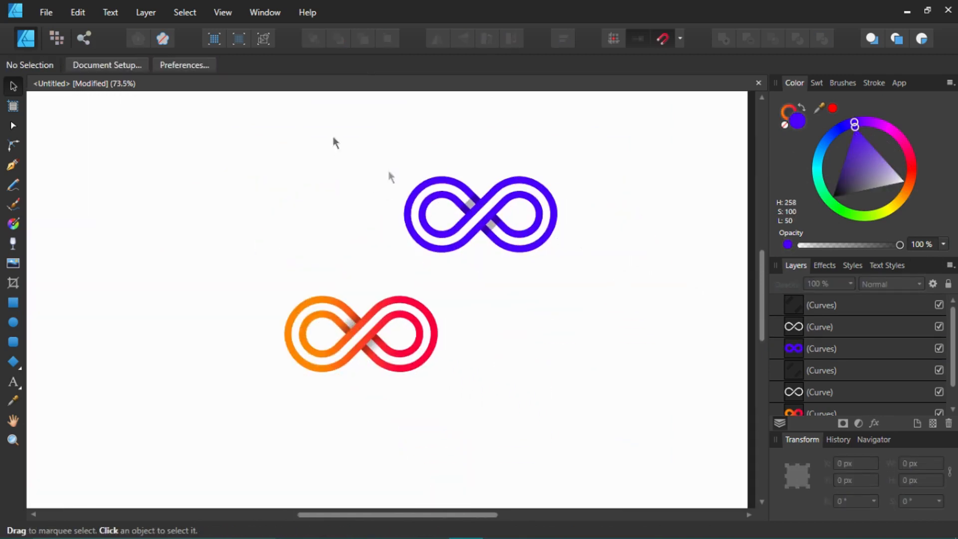
drag(334, 141, 669, 362)
drag(547, 240, 622, 344)
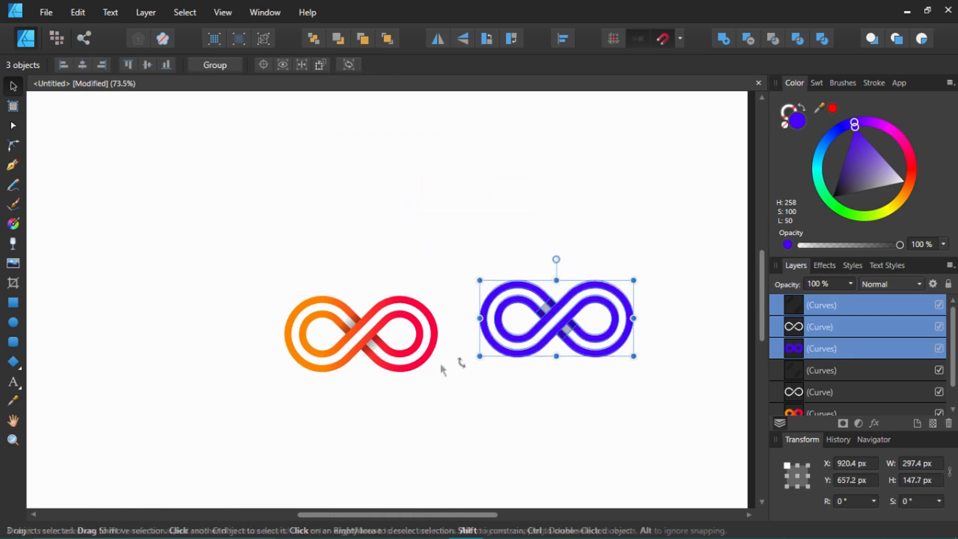
Examine the orange-red and violet infinity logos side by side on the page.
drag(187, 263, 453, 416)
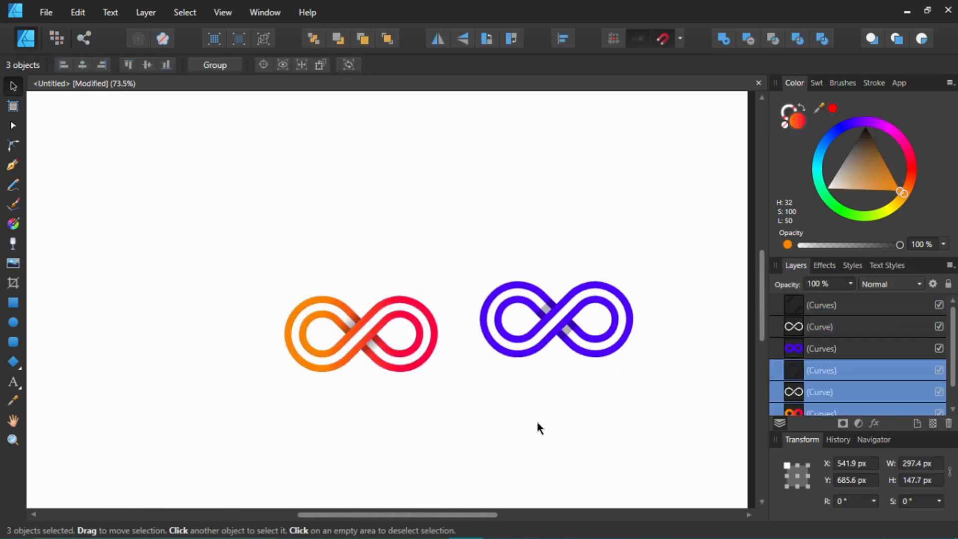
click(538, 428)
drag(413, 207, 641, 399)
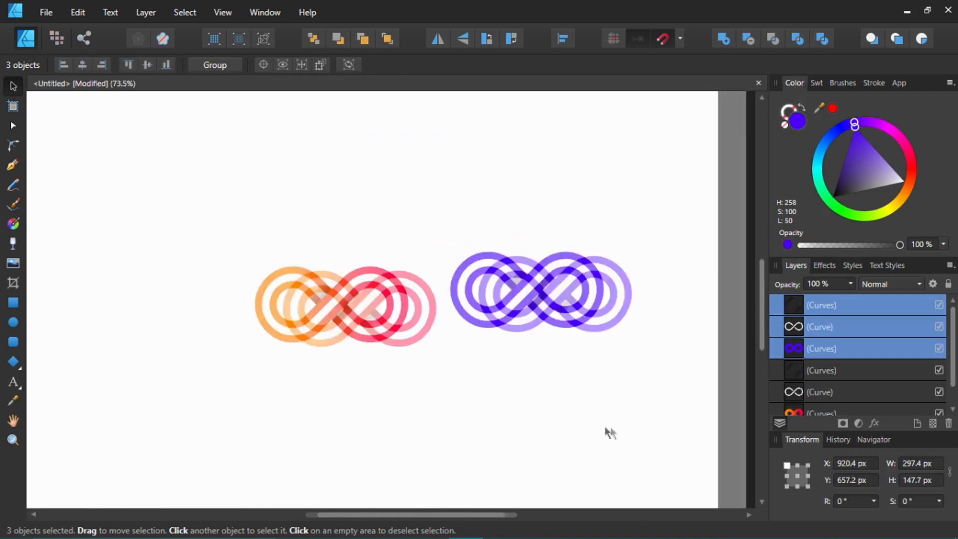
click(610, 432)
scroll(533, 394, up, 3)
key(ctrl+0)
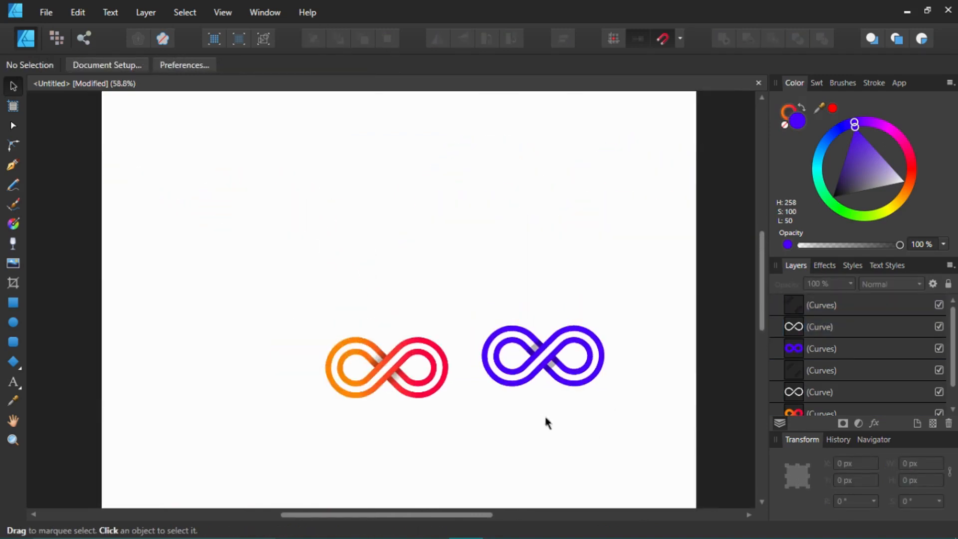
scroll(533, 314, up, 1)
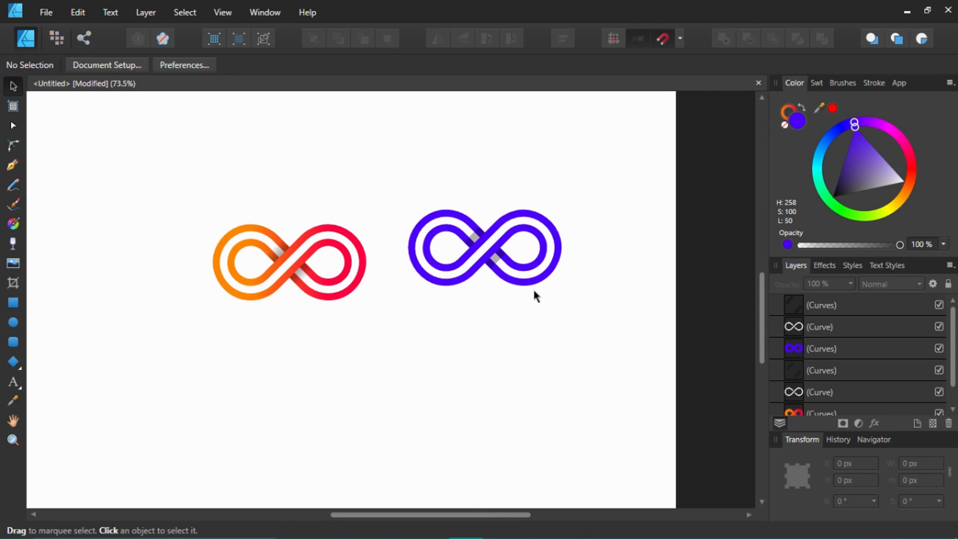
mouse_move(584, 327)
mouse_down()
mouse_move(561, 407)
mouse_move(610, 377)
mouse_move(597, 333)
mouse_up()
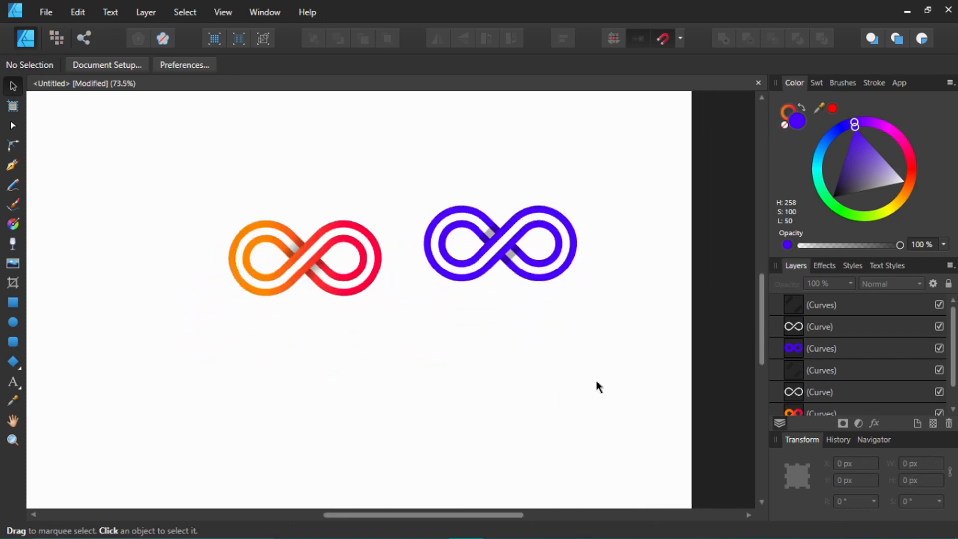
click(845, 525)
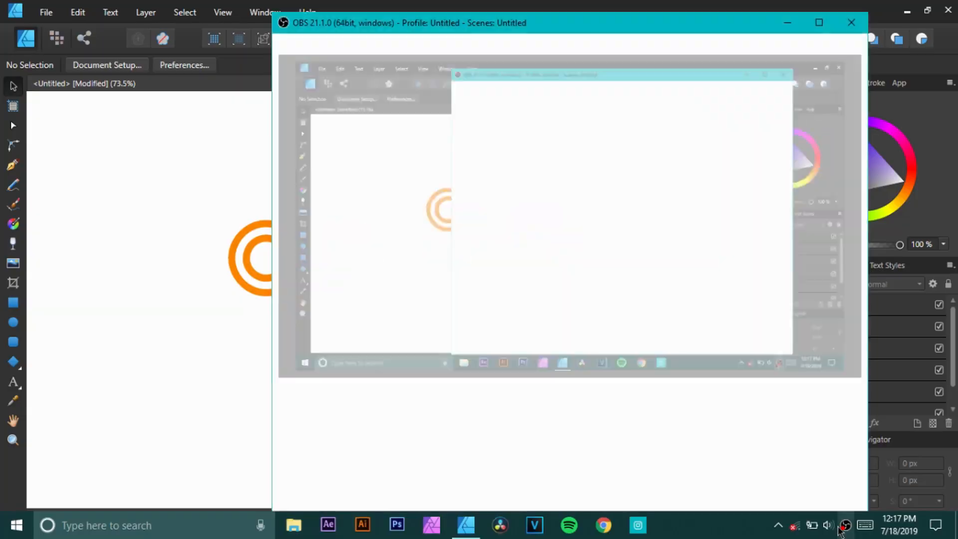